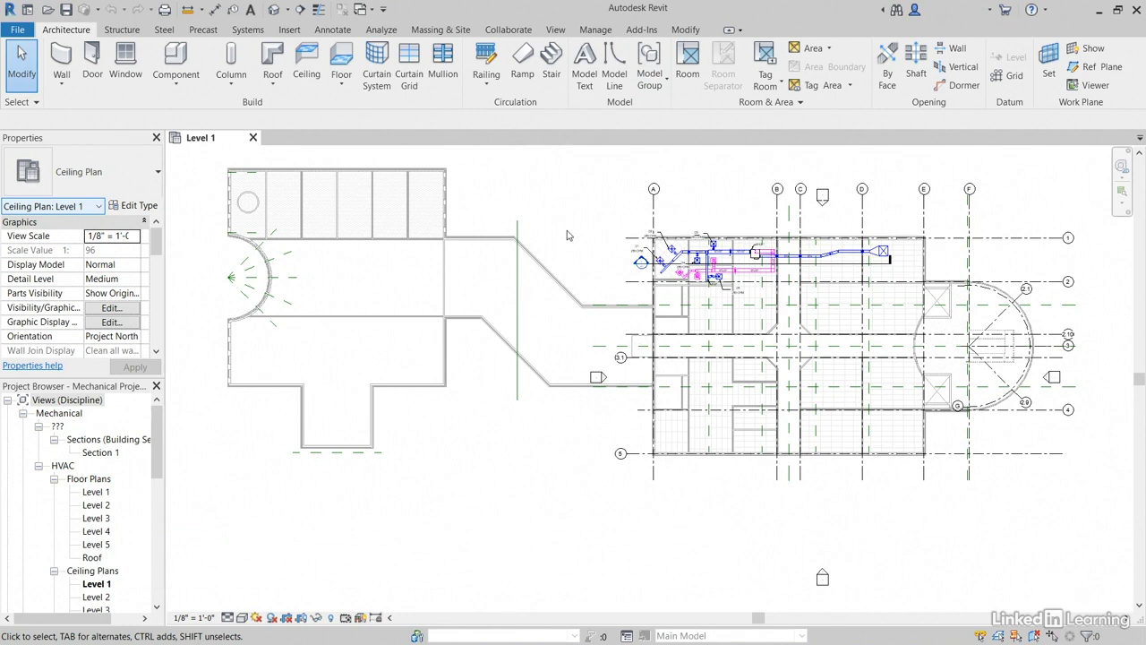
Step: Place spaces automatically in all enclosed areas of the Level 1 ceiling plan, with tags on placement
{"action": "middle_click_drag", "start_coordinate": [537, 231], "coordinate": [379, 242]}
{"action": "scroll", "coordinate": [481, 303], "scroll_direction": "up", "scroll_amount": 5}
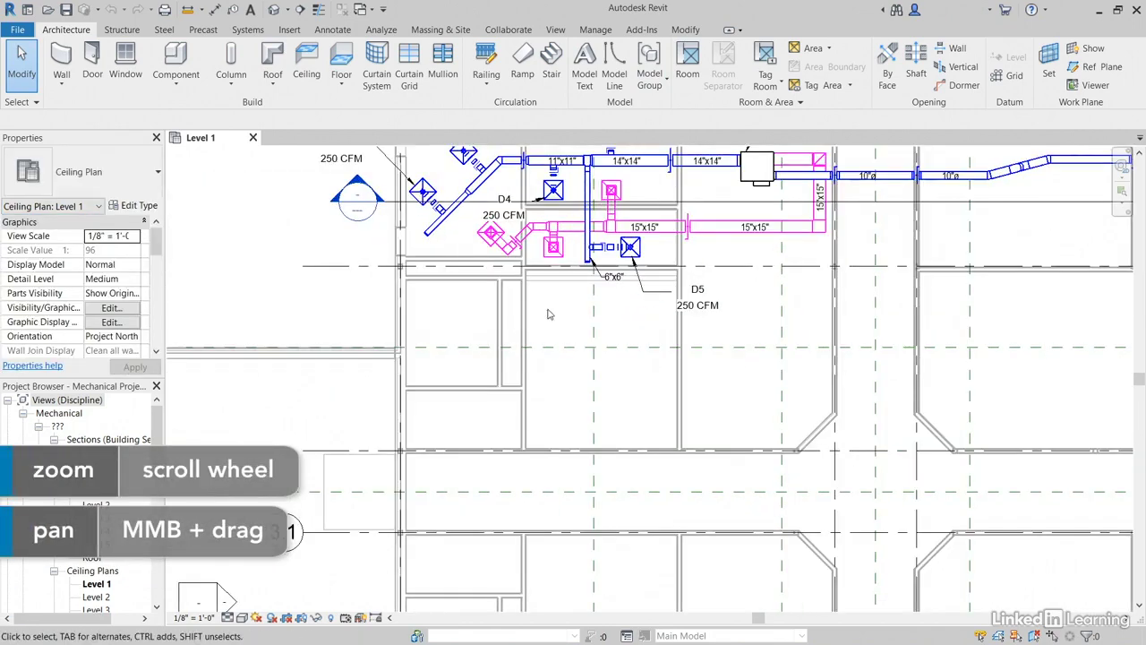
{"action": "scroll", "coordinate": [555, 327], "scroll_direction": "down", "scroll_amount": 3}
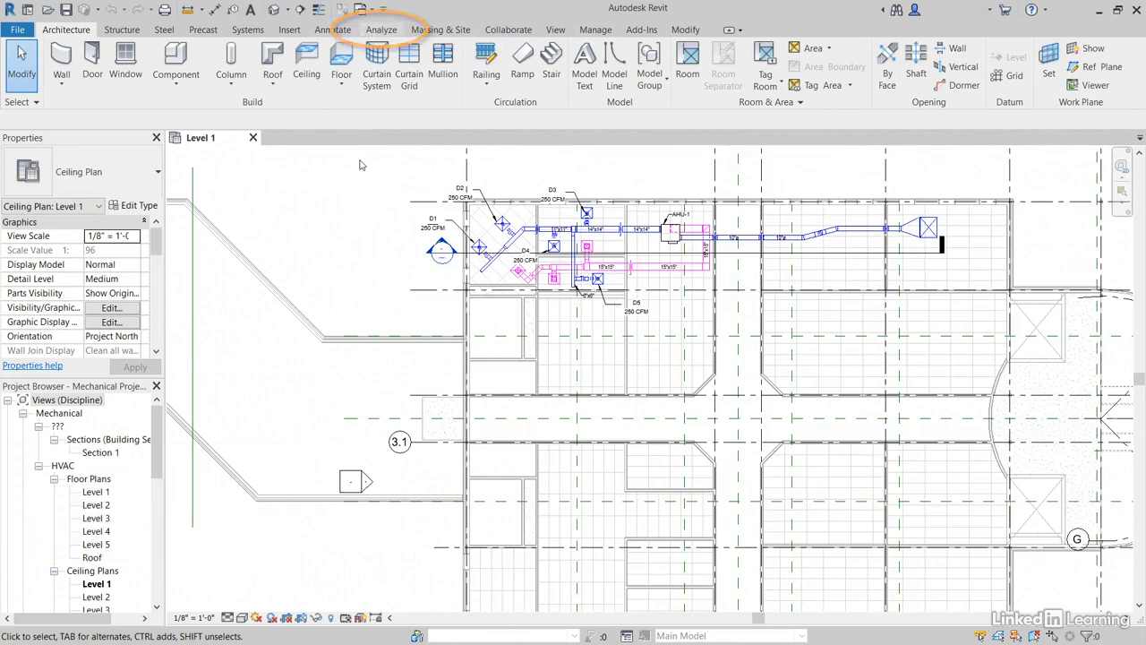
{"action": "left_click", "coordinate": [381, 29]}
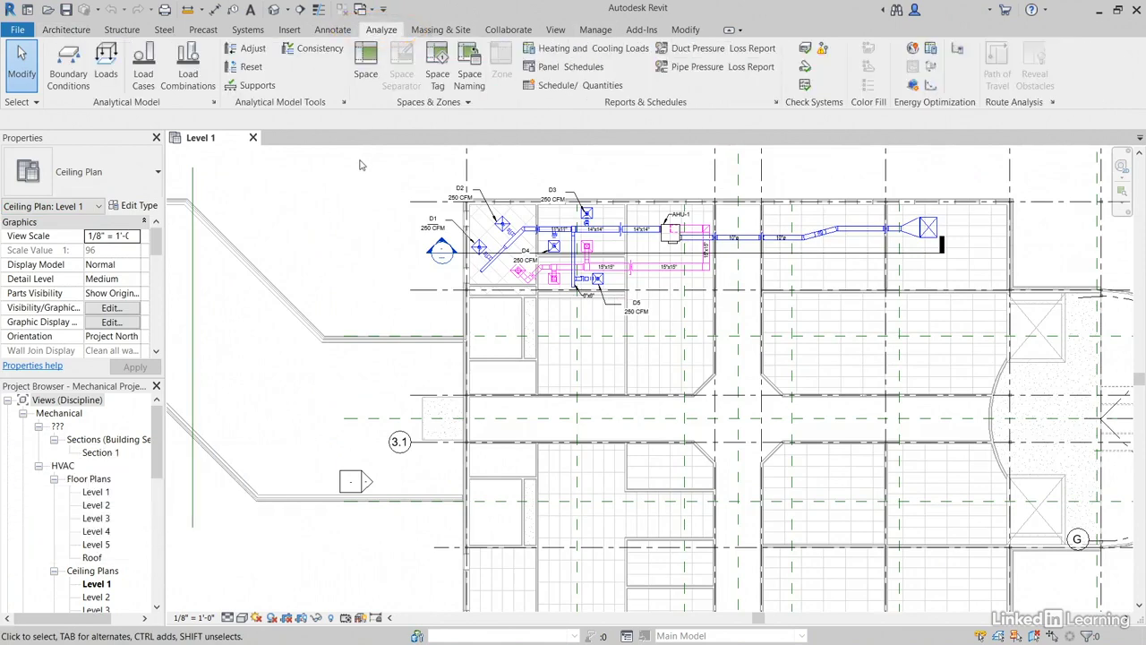
{"action": "left_click", "coordinate": [365, 61]}
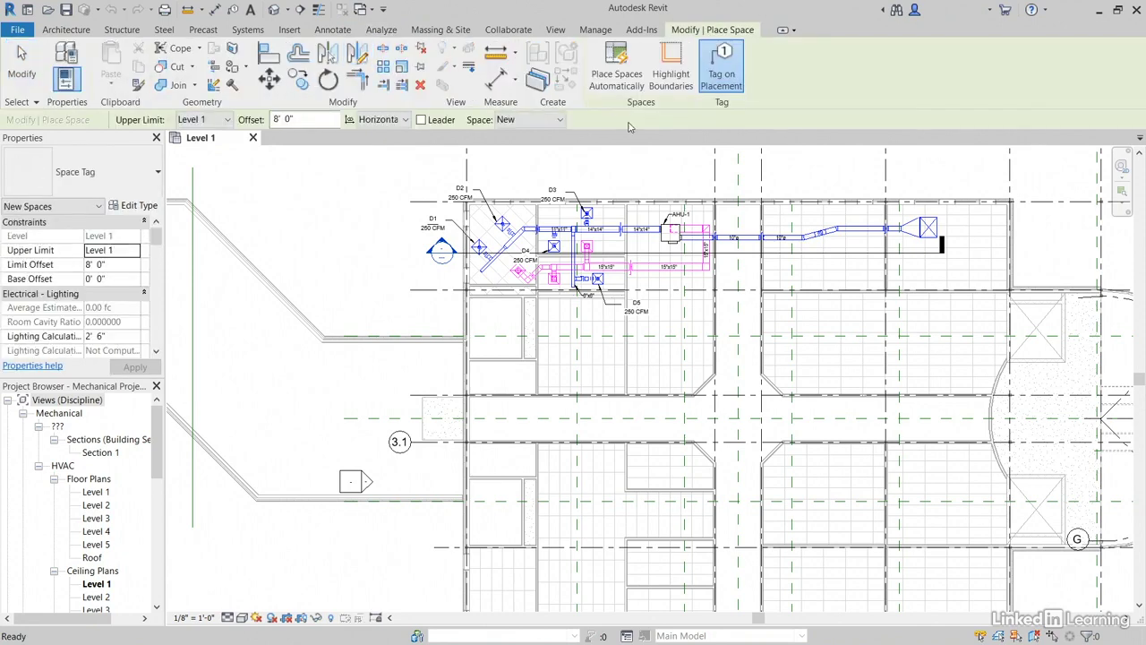
{"action": "left_click", "coordinate": [624, 74]}
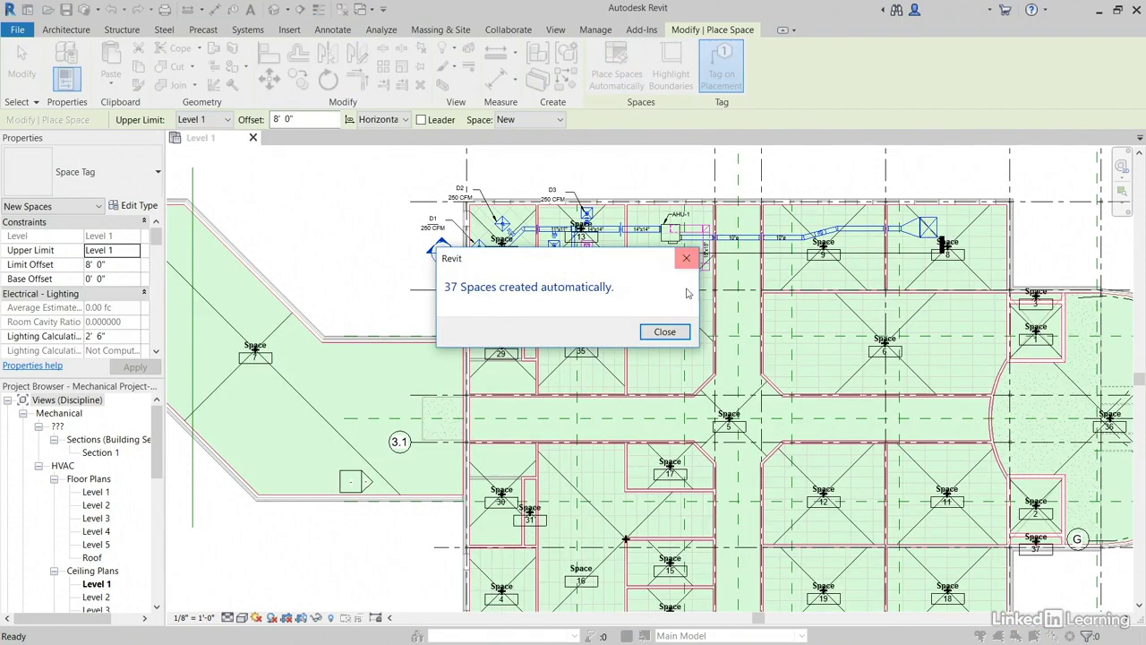
{"action": "left_click", "coordinate": [681, 332]}
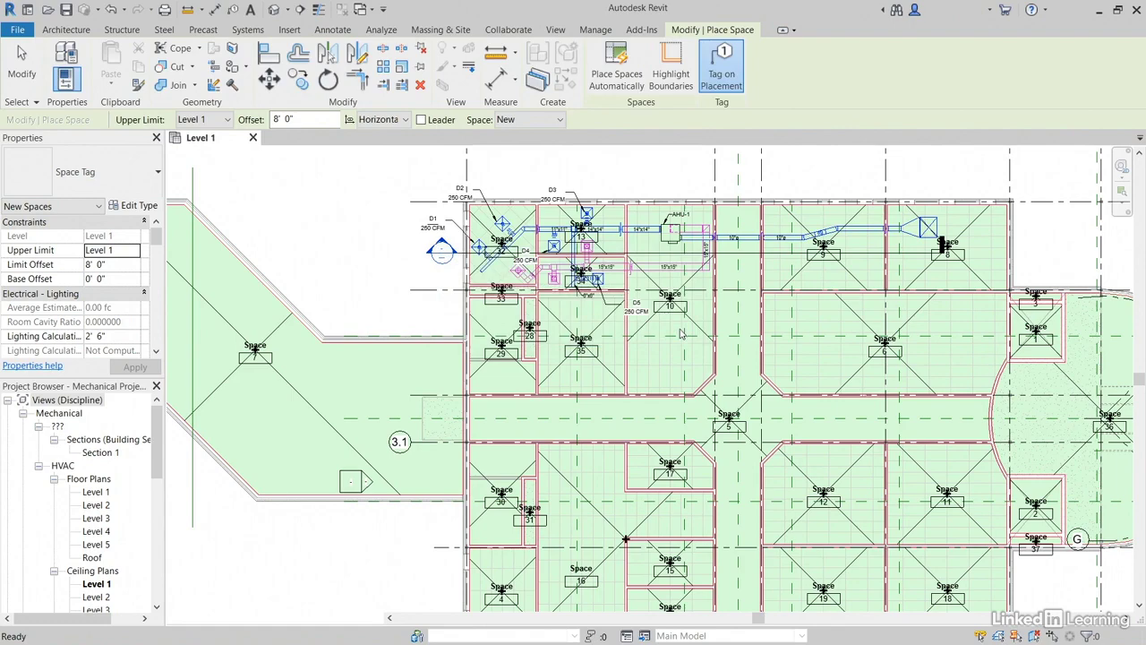
{"action": "key", "text": "Escape"}
Step: Apply Space Naming with Names and Numbers to the spaces on all levels, accepting the duplicate-number warnings
{"action": "scroll", "coordinate": [529, 332], "scroll_direction": "up", "scroll_amount": 5}
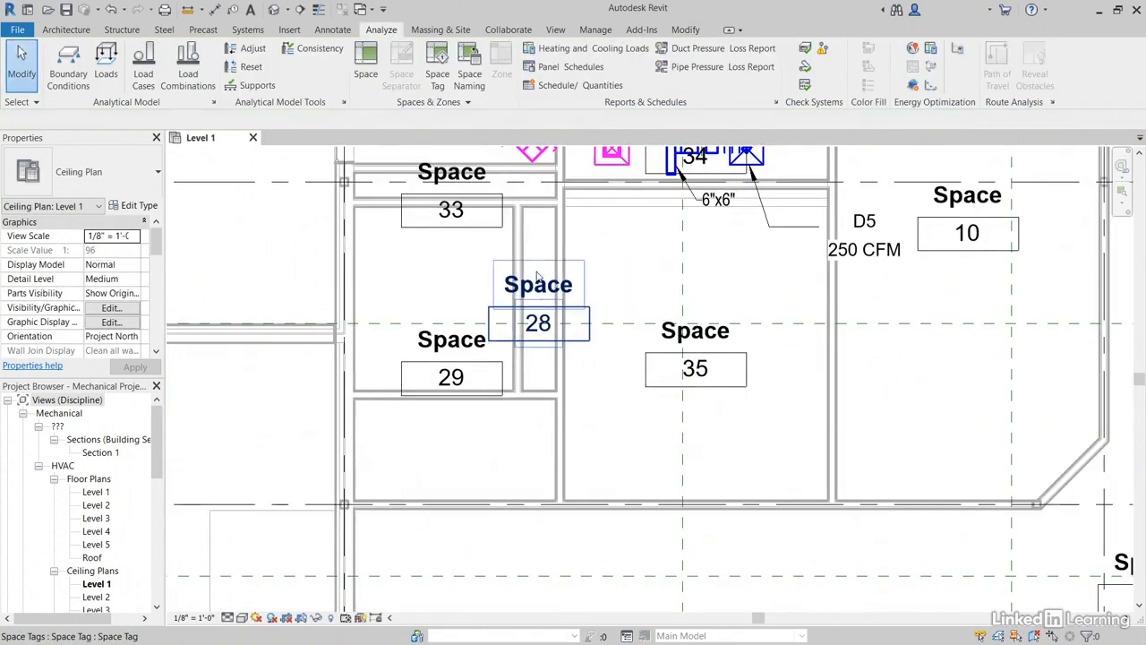
{"action": "middle_click_drag", "start_coordinate": [538, 277], "coordinate": [515, 281]}
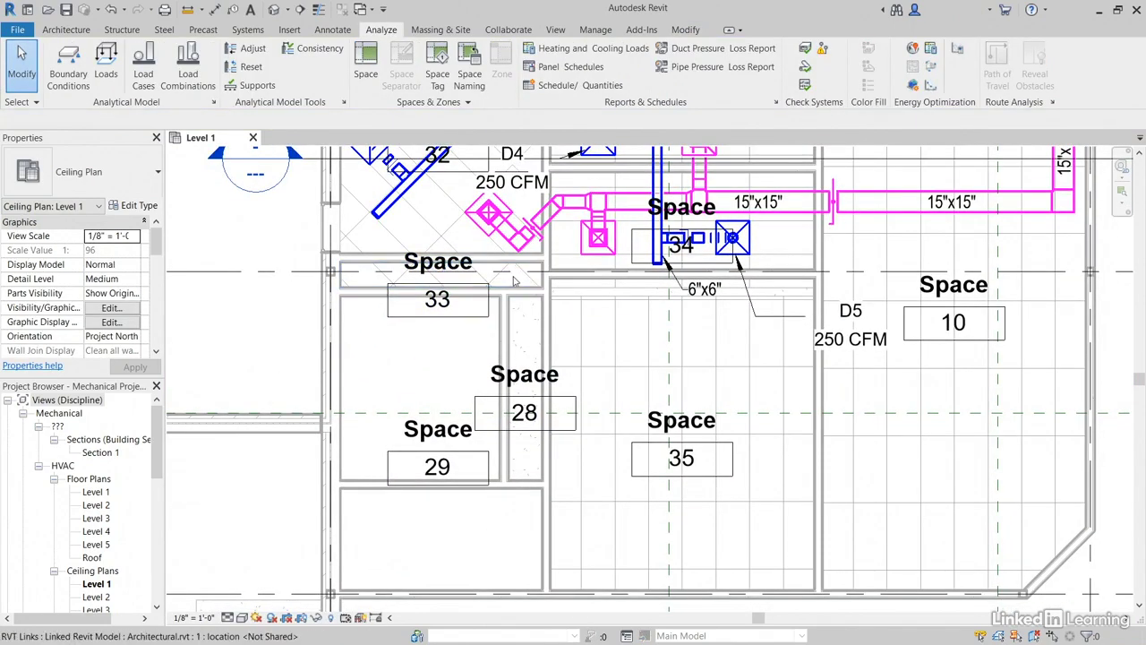
{"action": "scroll", "coordinate": [515, 281], "scroll_direction": "down", "scroll_amount": 4}
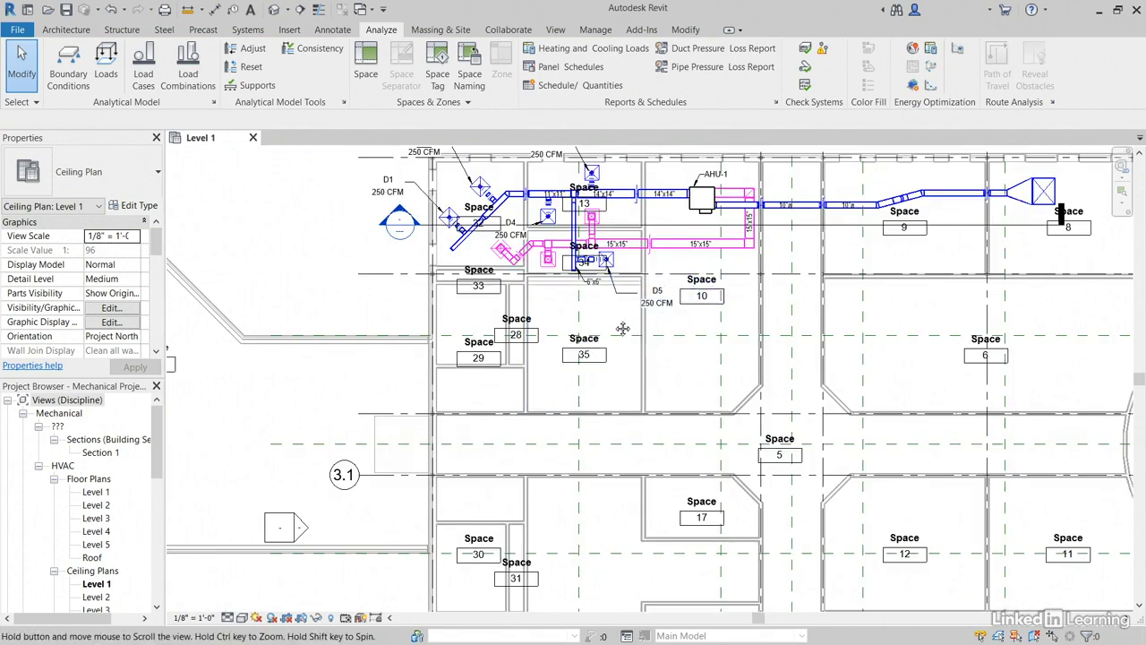
{"action": "middle_click_drag", "start_coordinate": [622, 329], "coordinate": [504, 362]}
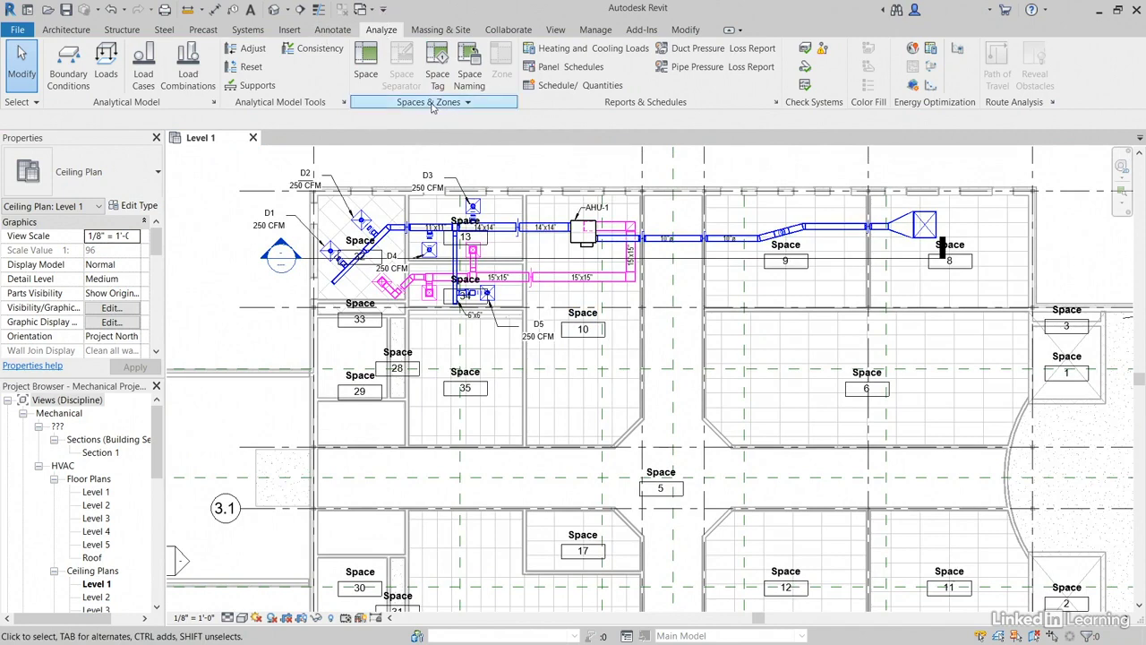
{"action": "left_click", "coordinate": [470, 77]}
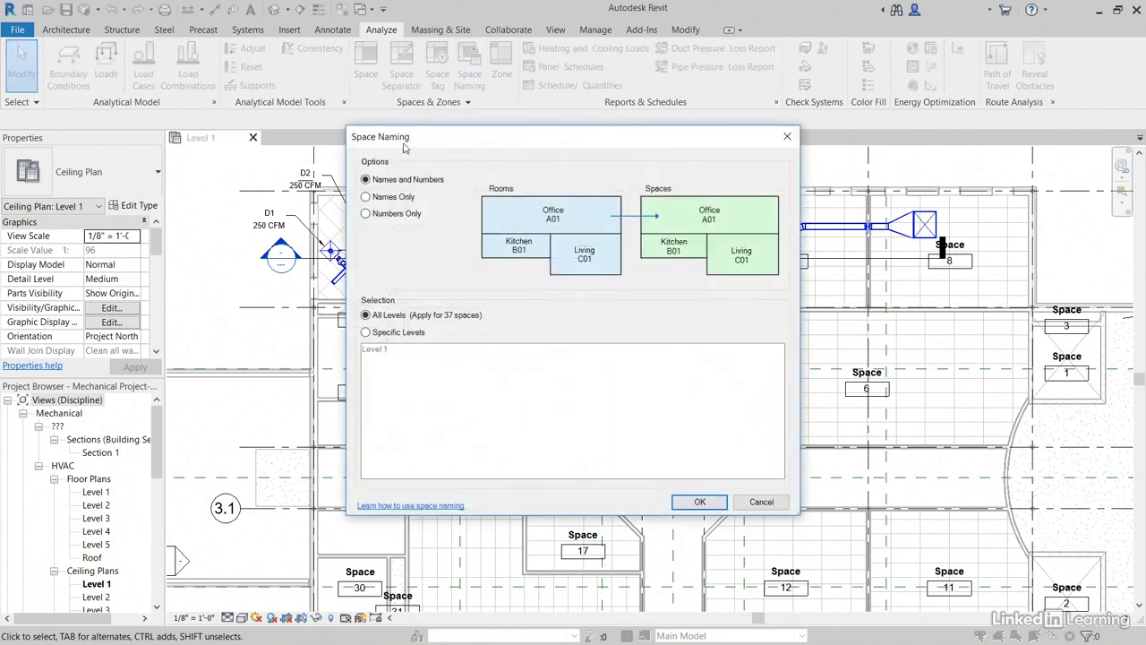
{"action": "left_click", "coordinate": [700, 504]}
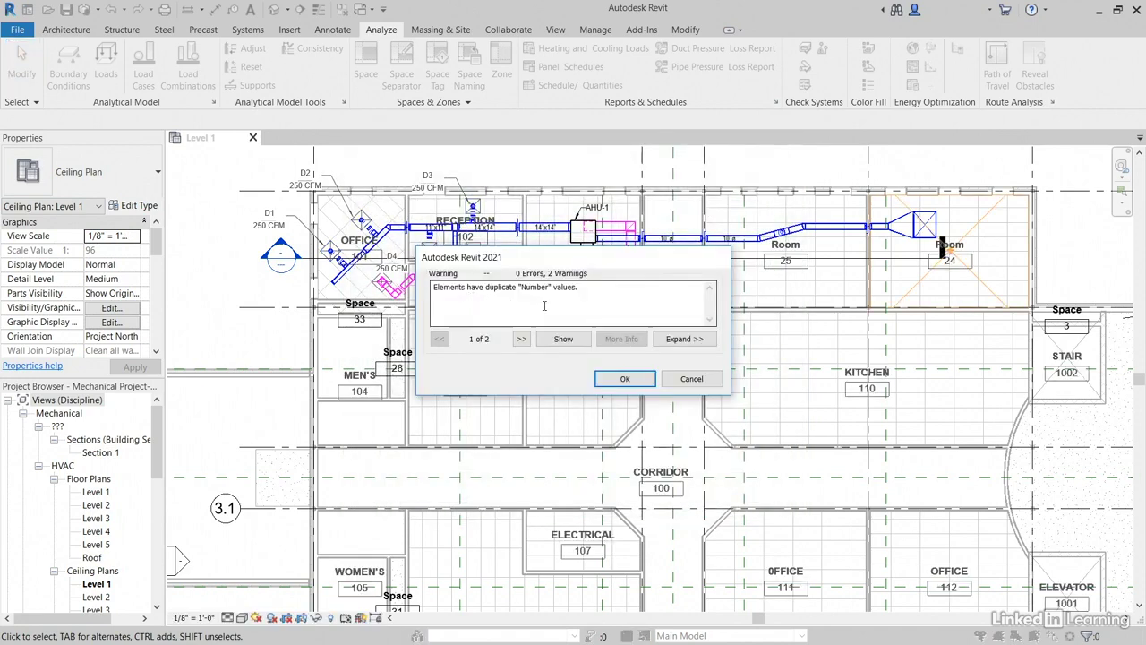
{"action": "left_click", "coordinate": [625, 378]}
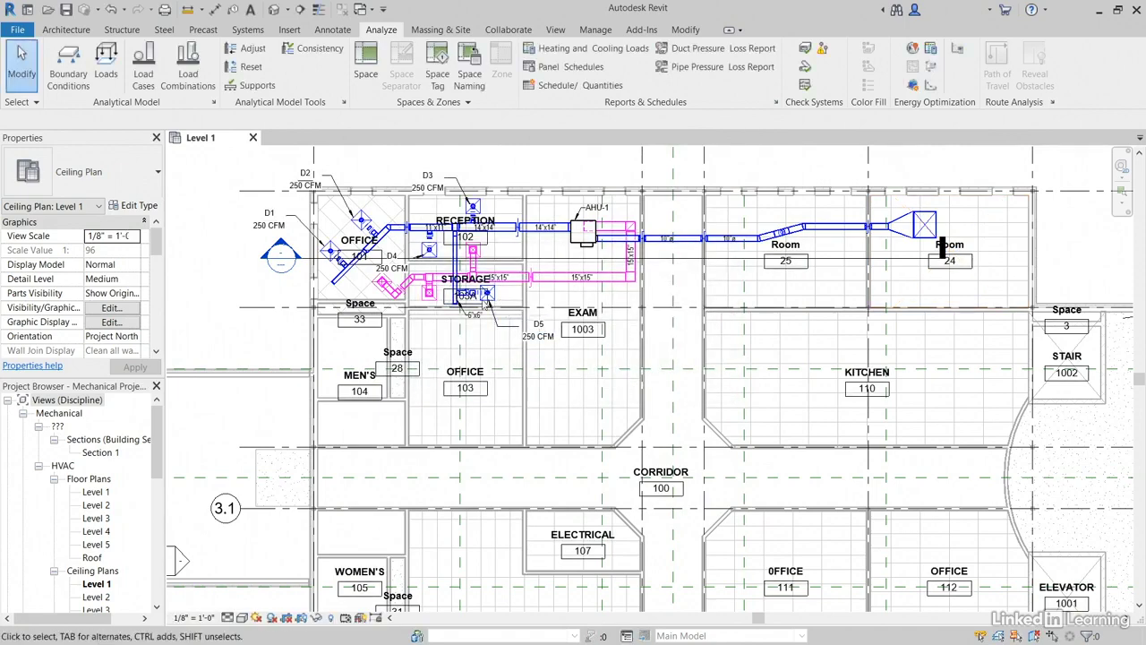
Step: Open the HVAC Level 1 floor plan and leave nothing selected in it
{"action": "scroll", "coordinate": [452, 219], "scroll_direction": "up", "scroll_amount": 4}
{"action": "scroll", "coordinate": [474, 358], "scroll_direction": "down", "scroll_amount": 5}
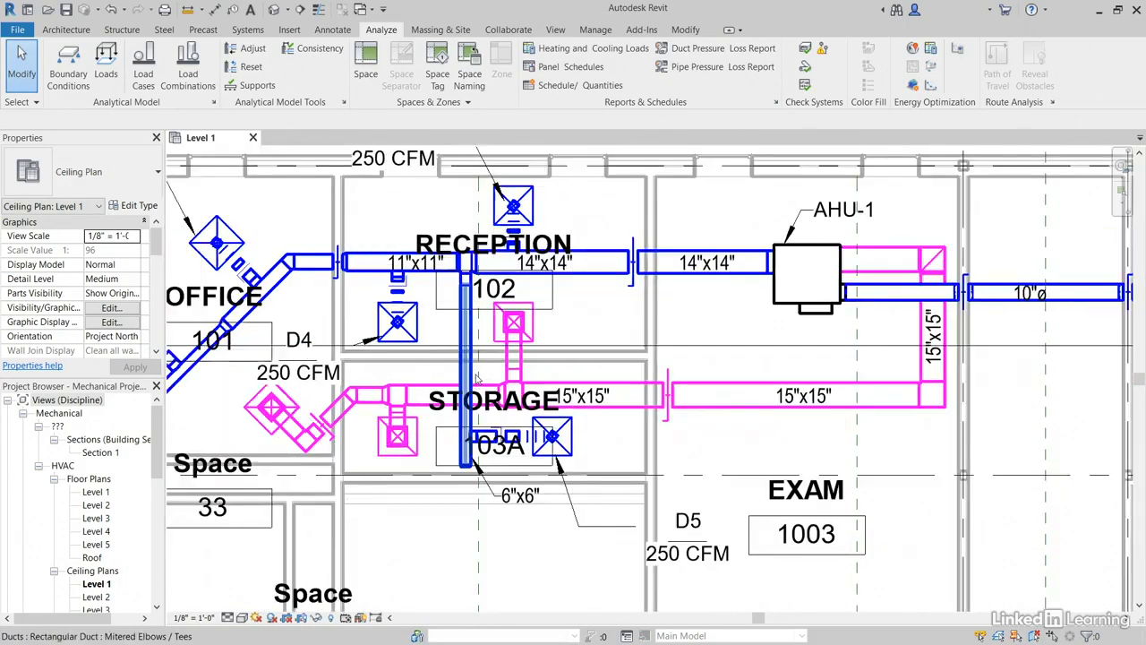
{"action": "middle_click_drag", "start_coordinate": [494, 562], "coordinate": [530, 393]}
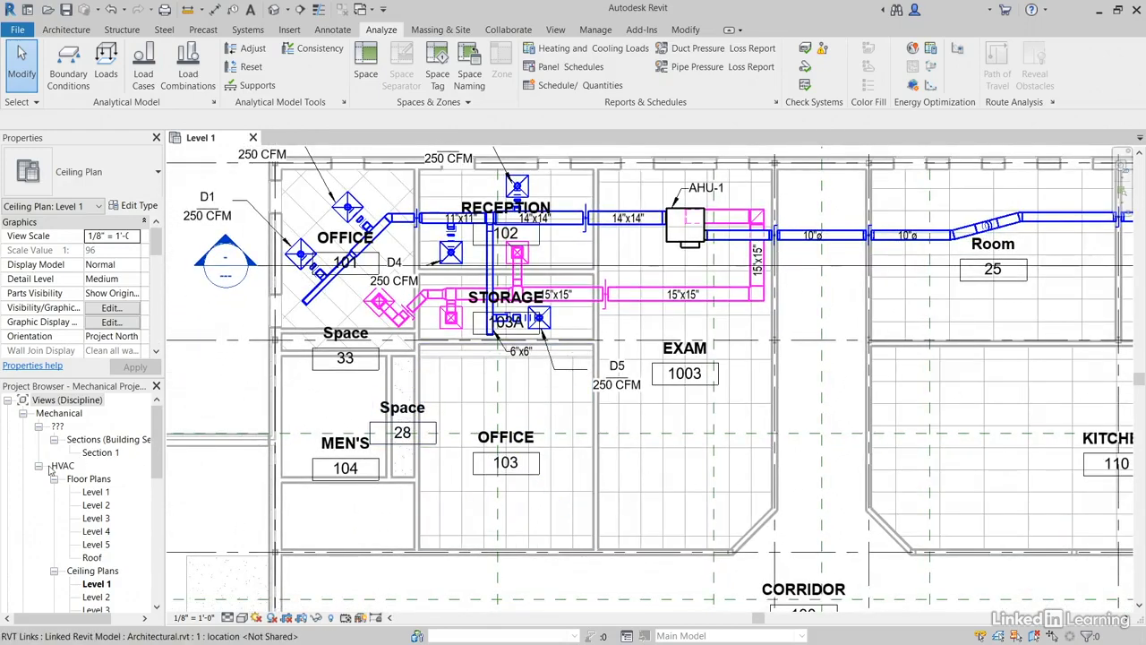
{"action": "double_click", "coordinate": [96, 494]}
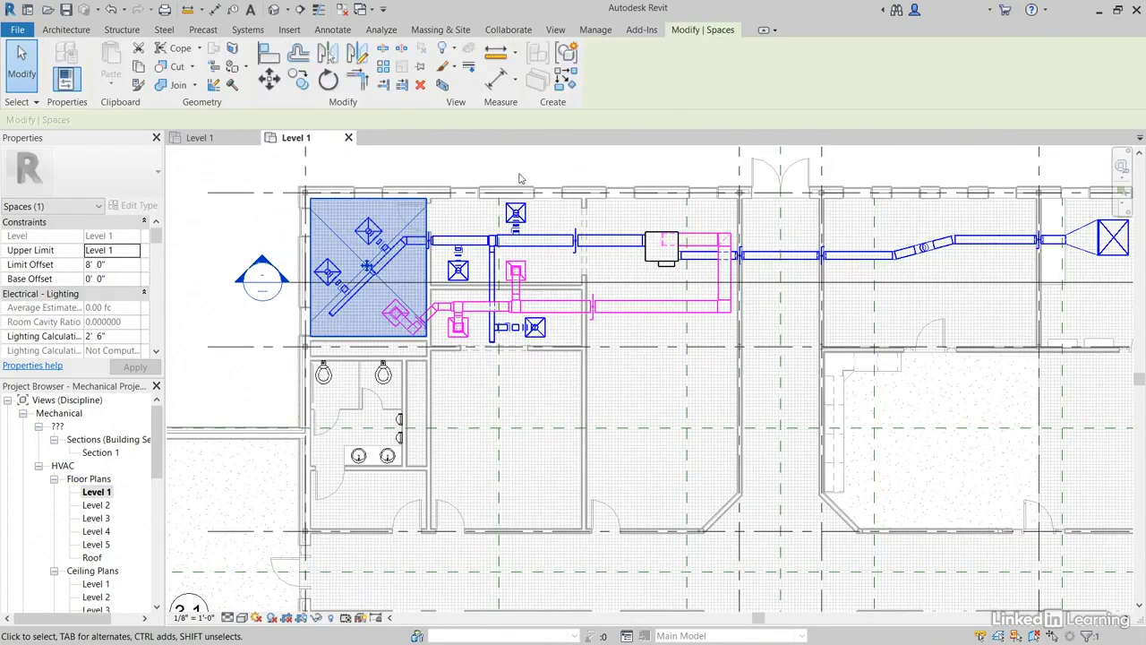
{"action": "key", "text": "Escape"}
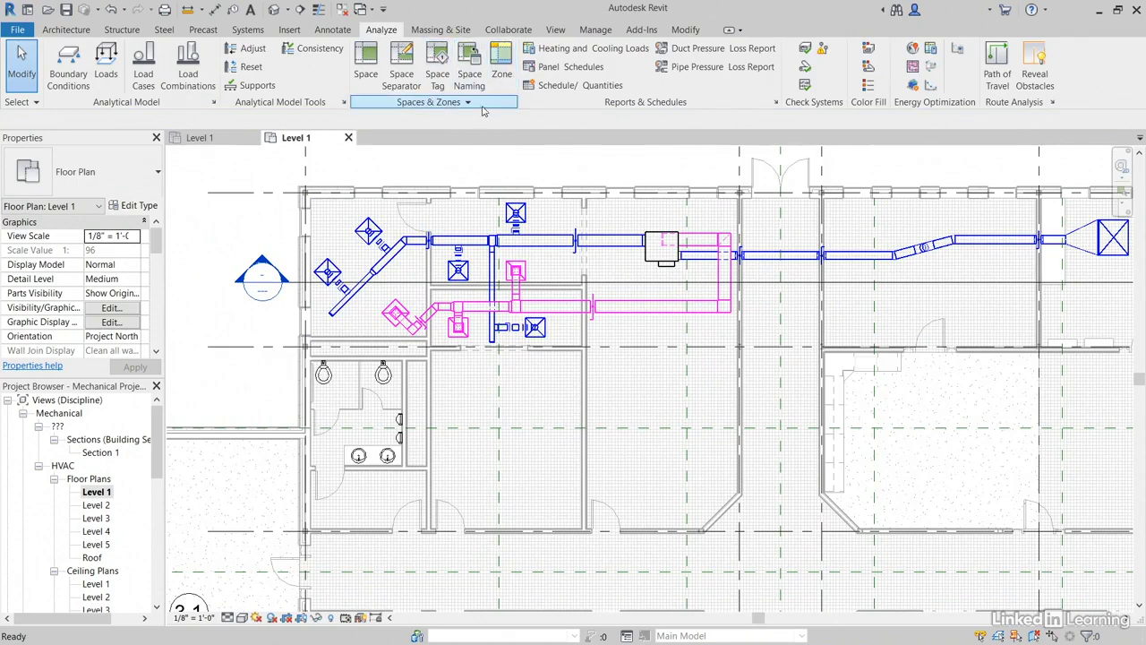
Step: Create a zone and add the Office 101, Reception 102 and Storage 103A spaces to it
{"action": "left_click", "coordinate": [503, 71]}
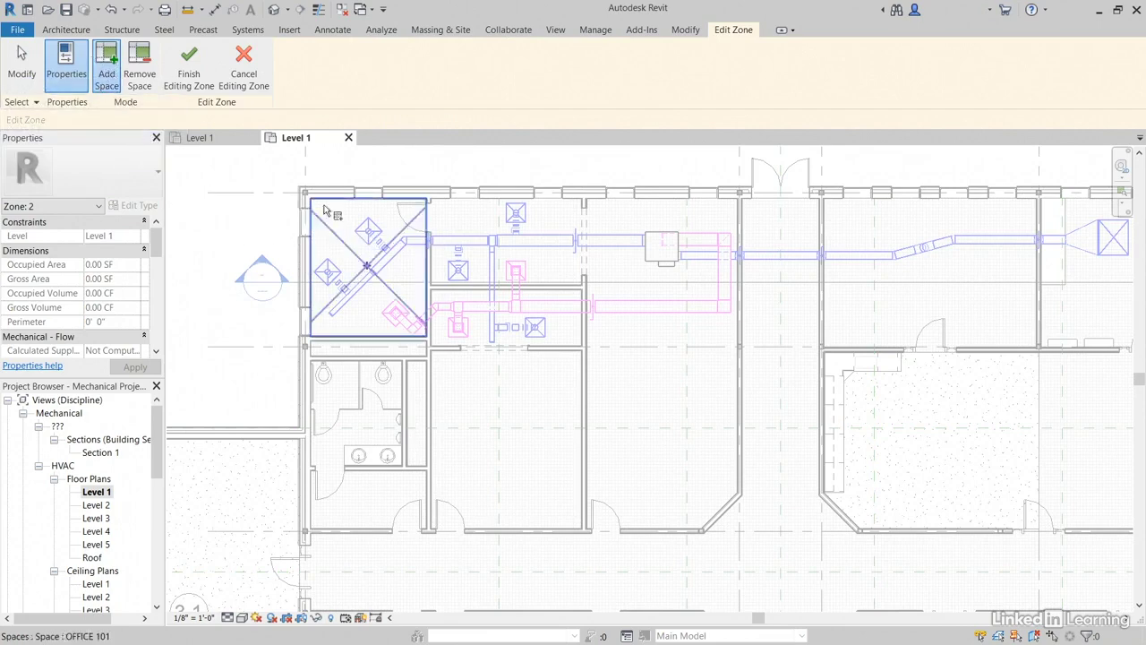
{"action": "left_click", "coordinate": [330, 229]}
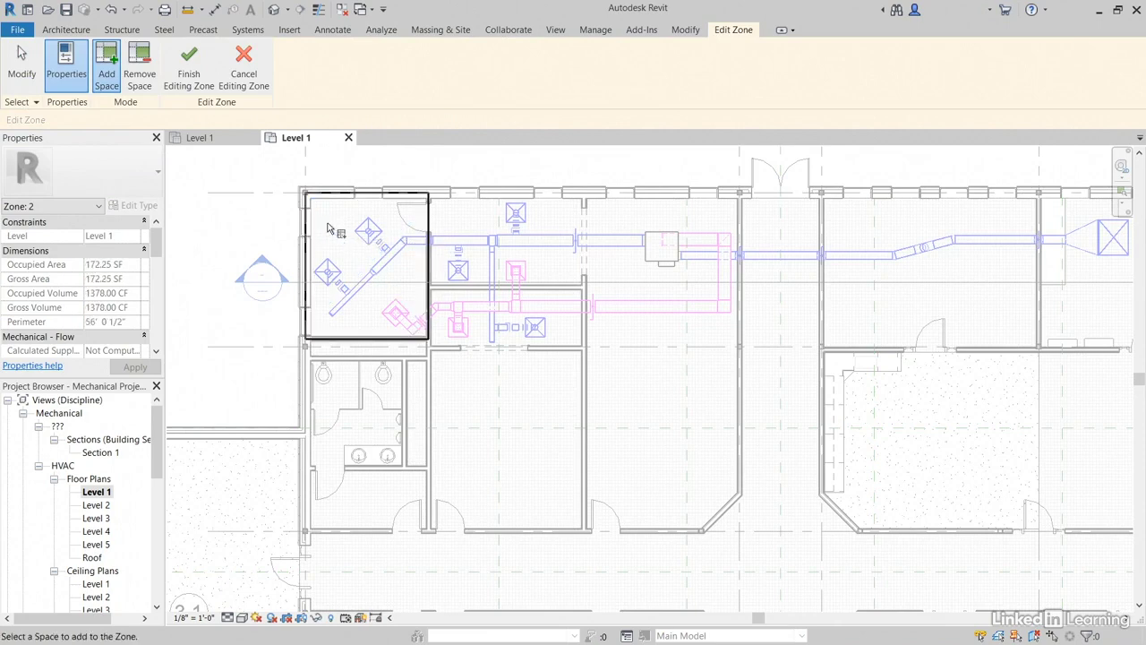
{"action": "left_click", "coordinate": [520, 283]}
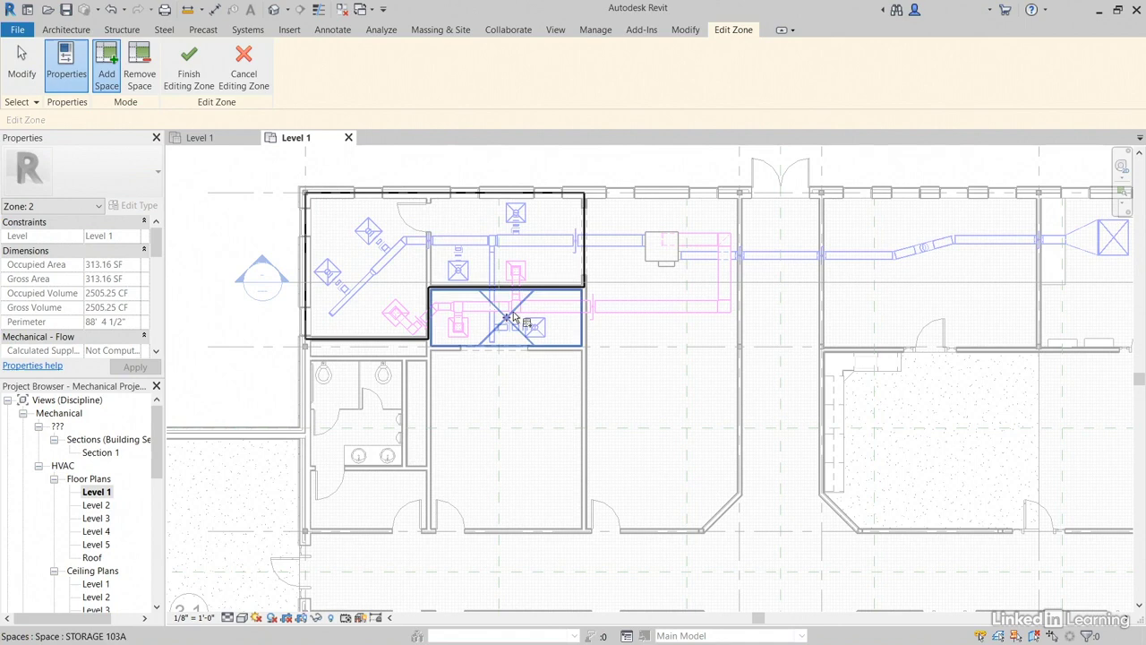
{"action": "left_click", "coordinate": [515, 318]}
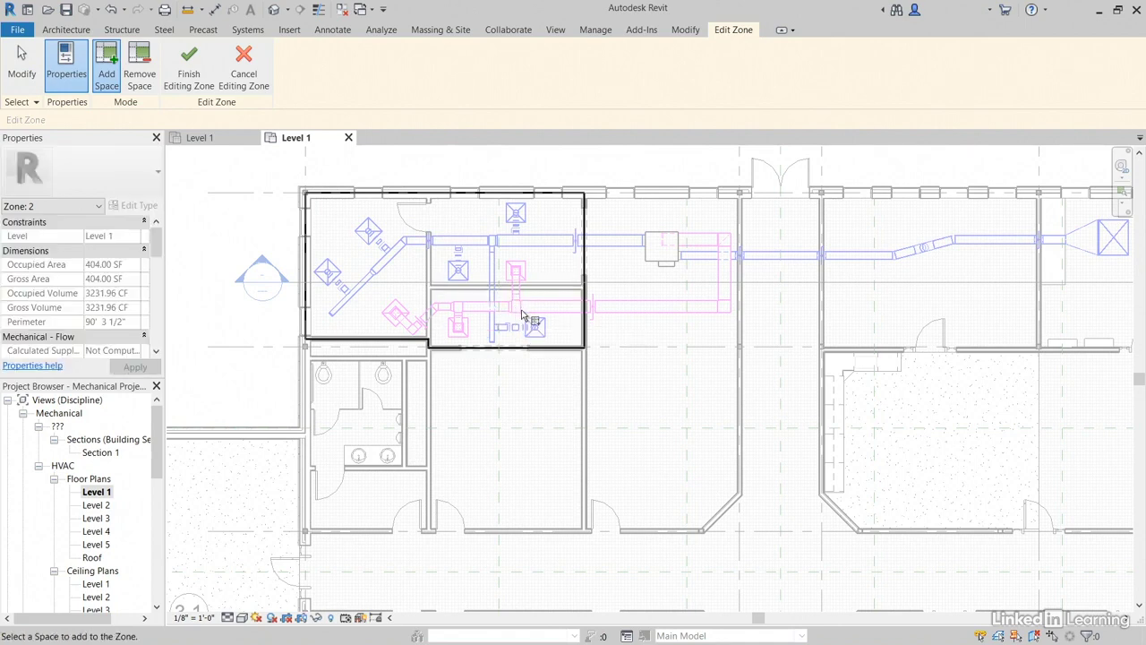
Step: Name the zone NORTHWEST ZONE and finish editing it
{"action": "left_click_drag", "start_coordinate": [159, 243], "coordinate": [158, 274]}
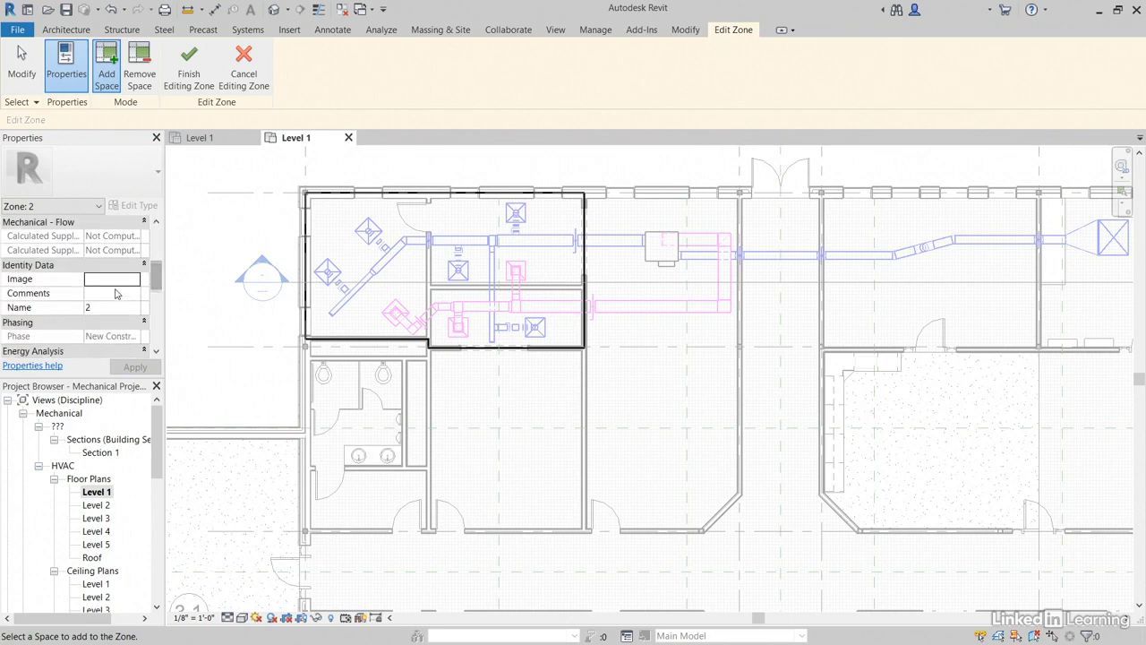
{"action": "left_click", "coordinate": [117, 307]}
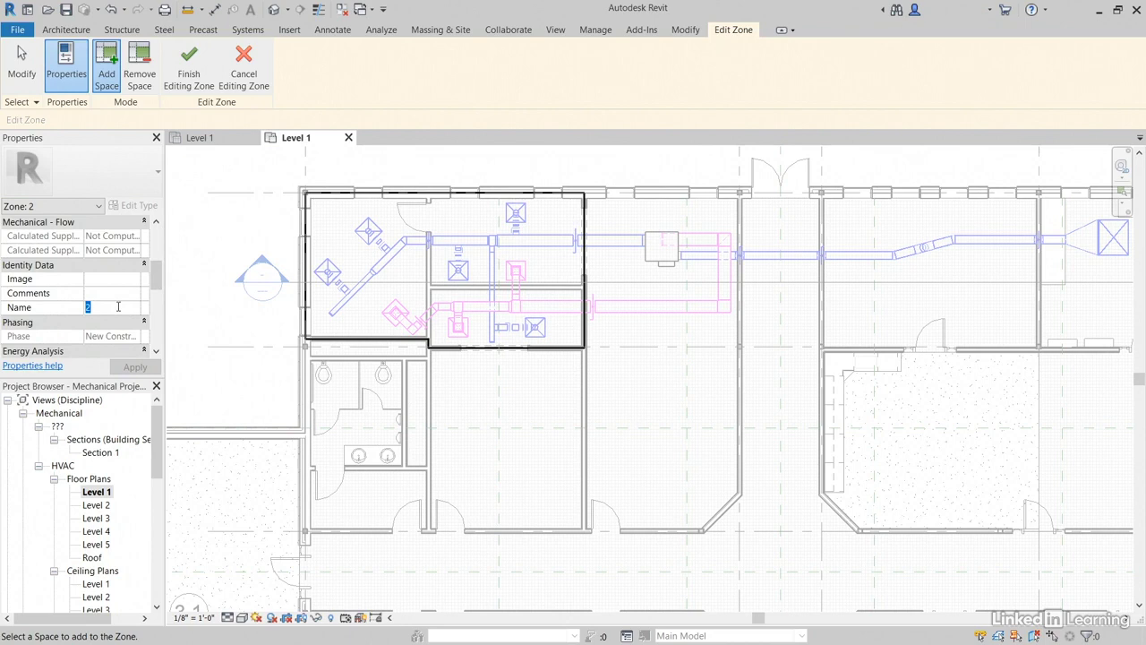
{"action": "type", "text": "NORTH"}
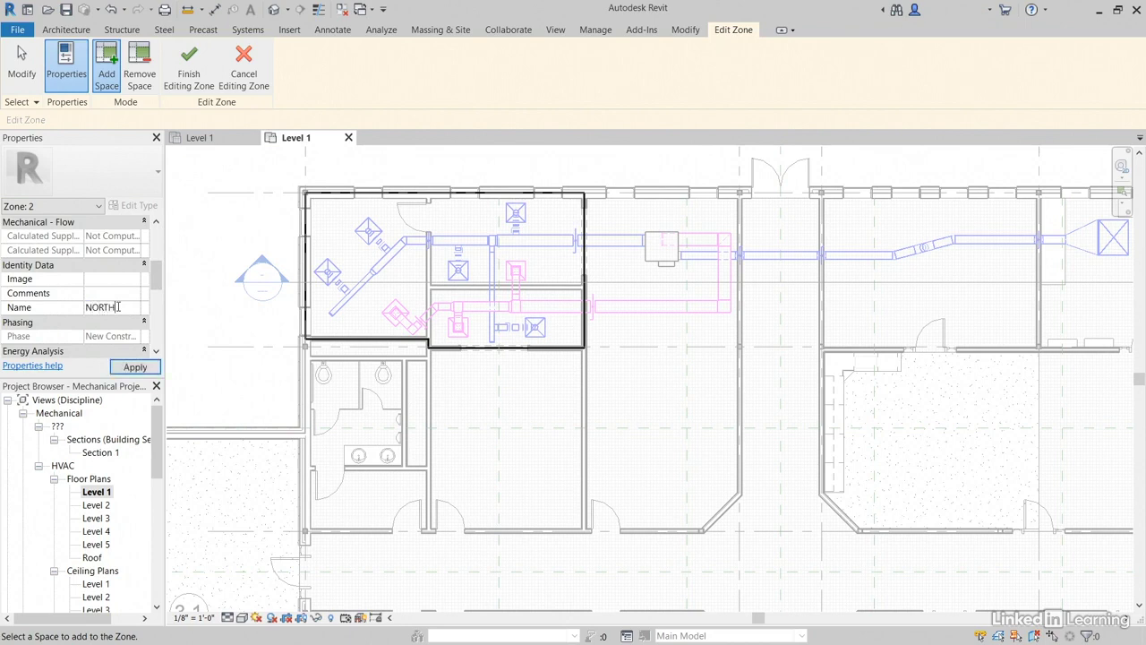
{"action": "type", "text": "WEST ZONE"}
{"action": "left_click", "coordinate": [148, 369]}
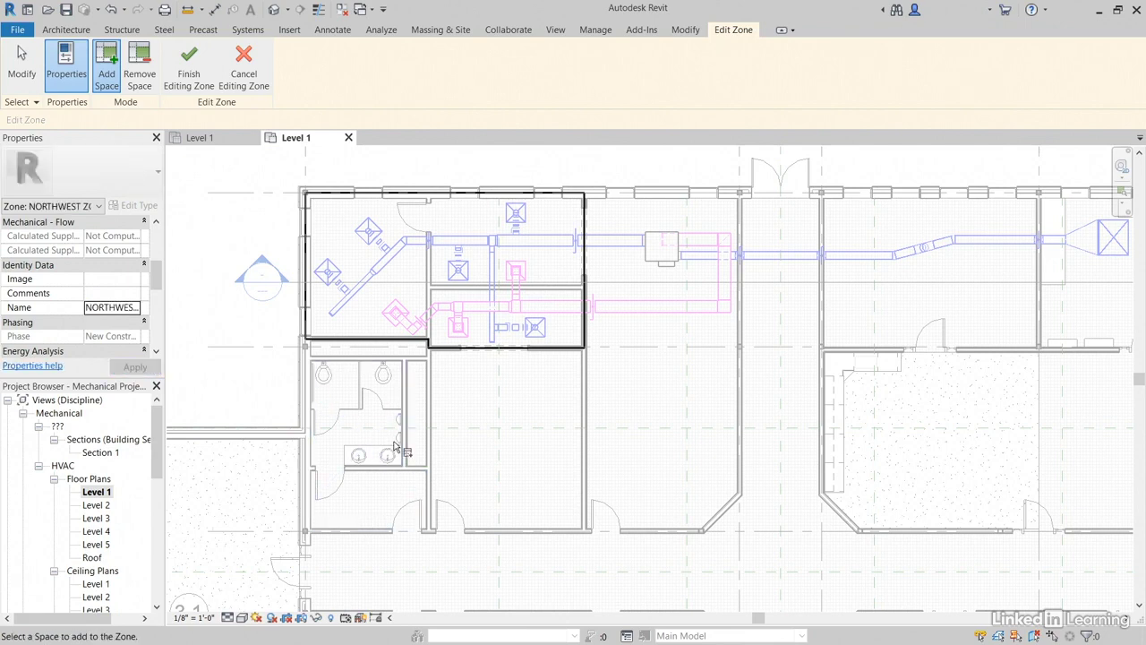
{"action": "left_click", "coordinate": [188, 79]}
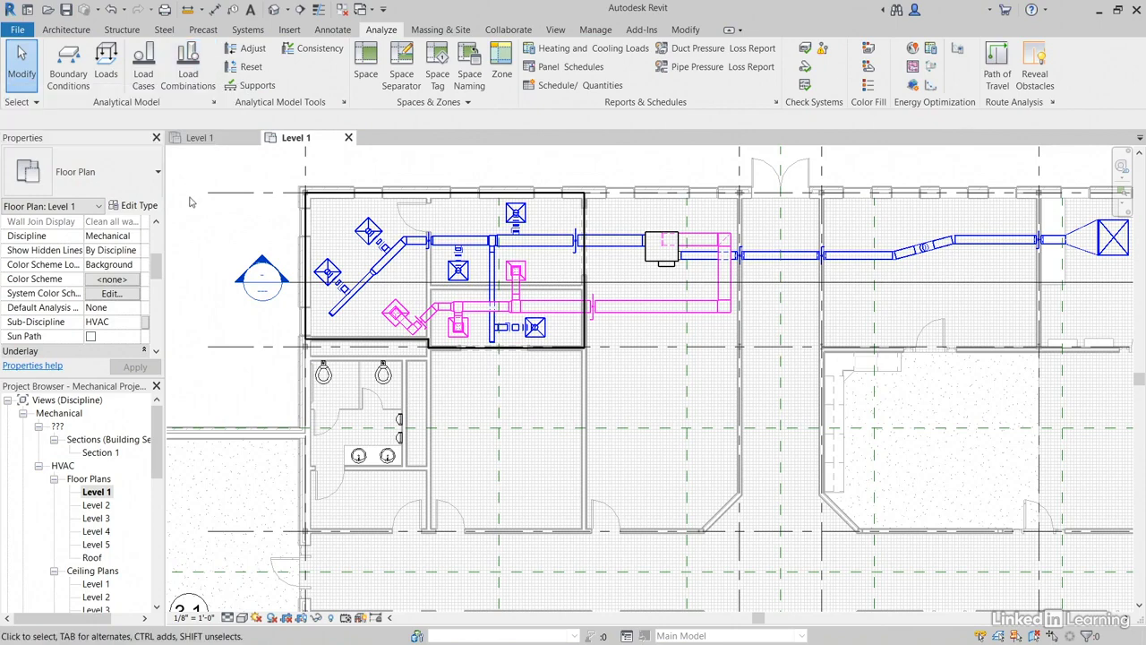
Step: Create another zone from the Men's 104 space and the two narrow spaces beside and above it
{"action": "left_click", "coordinate": [503, 72]}
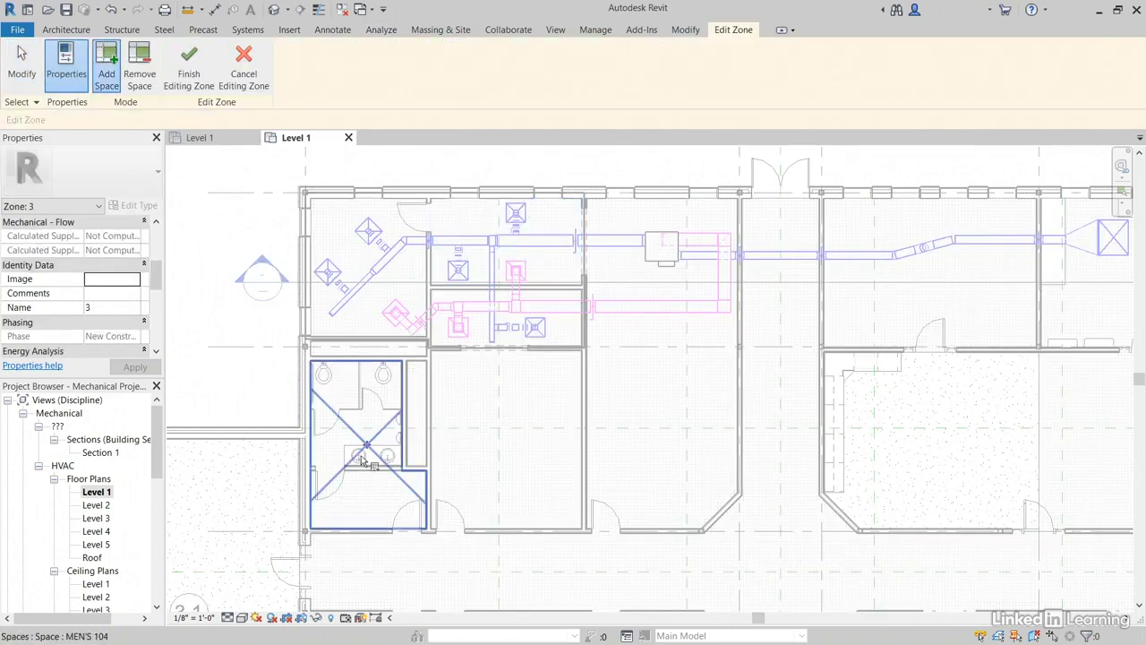
{"action": "left_click", "coordinate": [363, 459]}
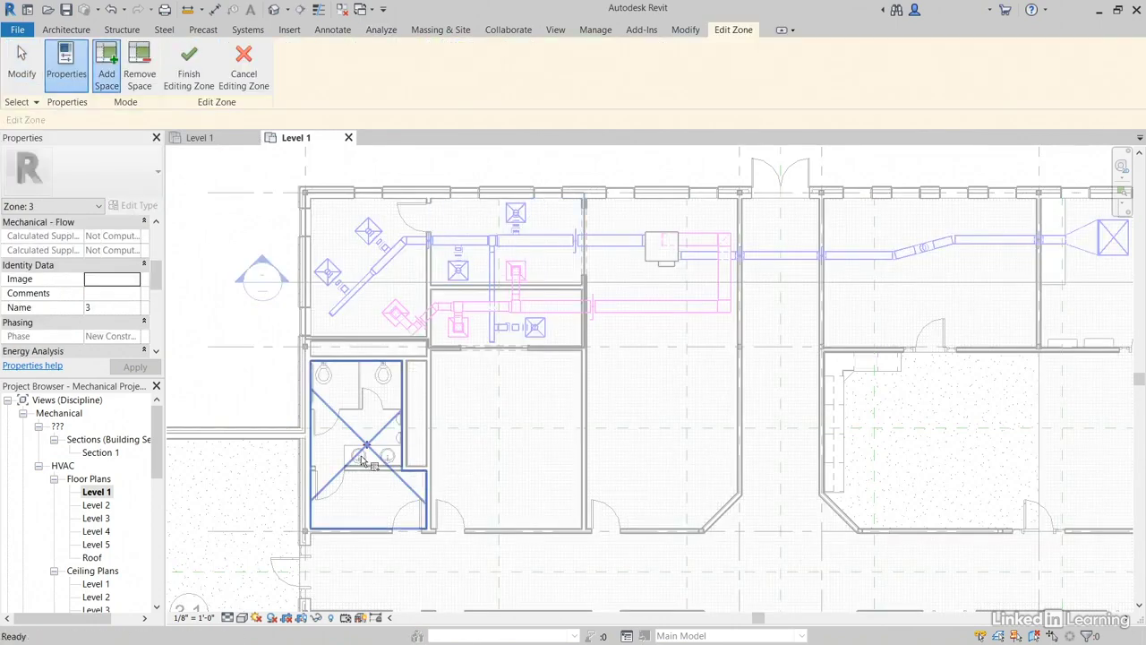
{"action": "left_click", "coordinate": [411, 410]}
{"action": "left_click", "coordinate": [390, 350]}
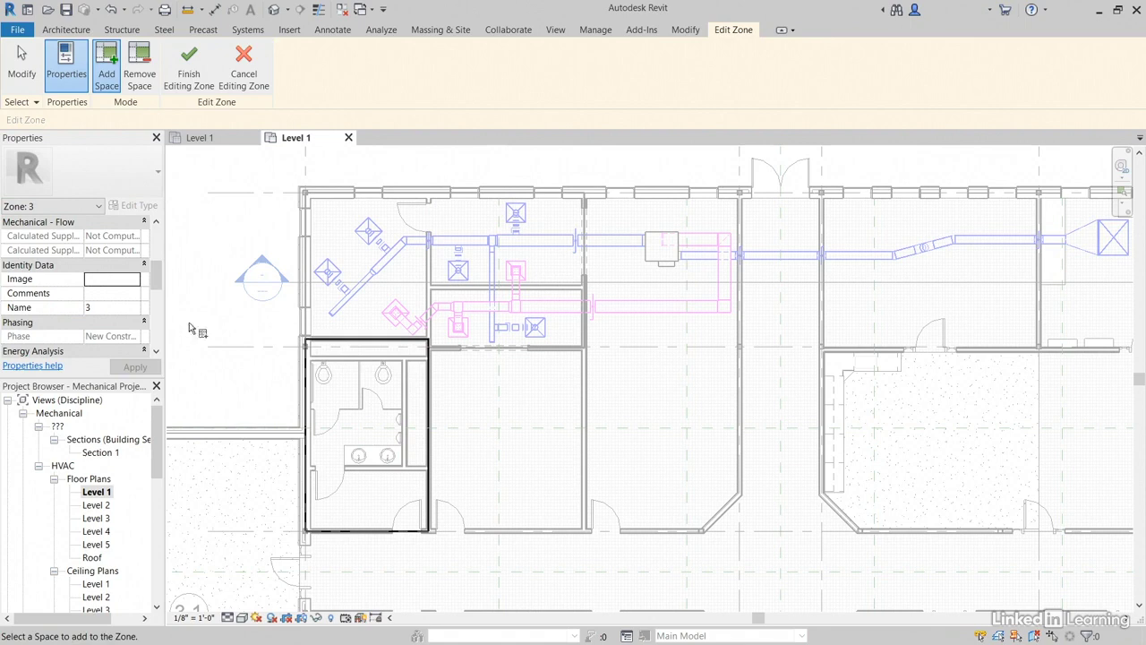
Step: Name the restroom zone MENS ROOM and finish editing it
{"action": "left_click", "coordinate": [105, 307]}
{"action": "type", "text": "MENS ROOM"}
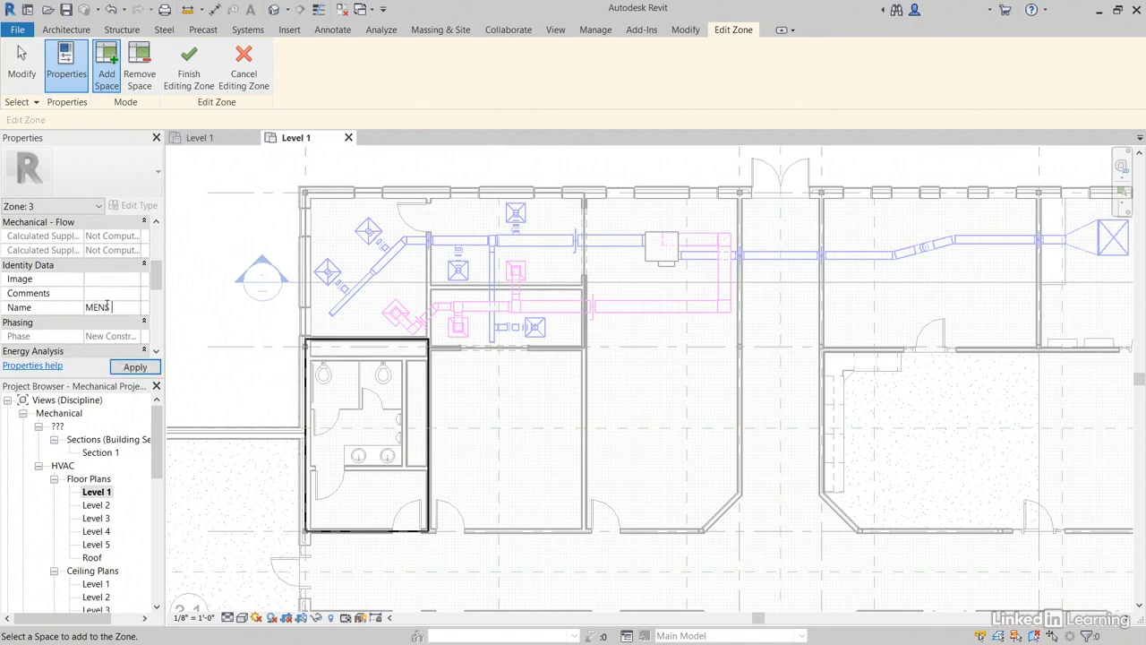
{"action": "left_click", "coordinate": [127, 368]}
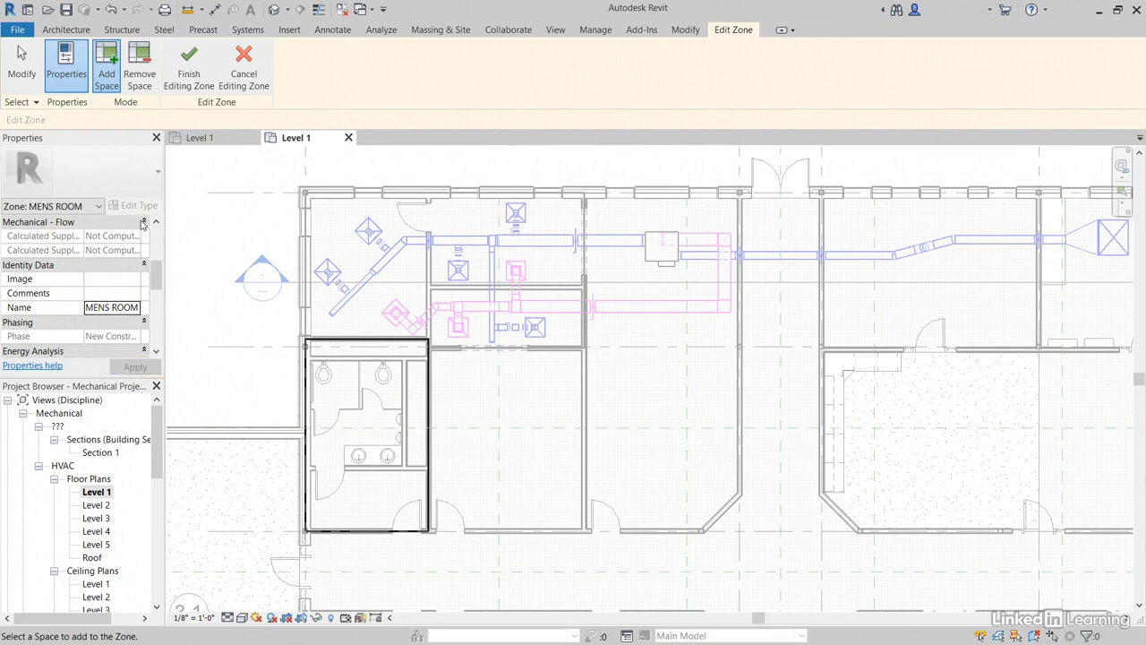
{"action": "left_click", "coordinate": [185, 83]}
Step: Create a third zone containing the Office 103 and Exam 1003 spaces
{"action": "middle_click_drag", "start_coordinate": [551, 287], "coordinate": [453, 250]}
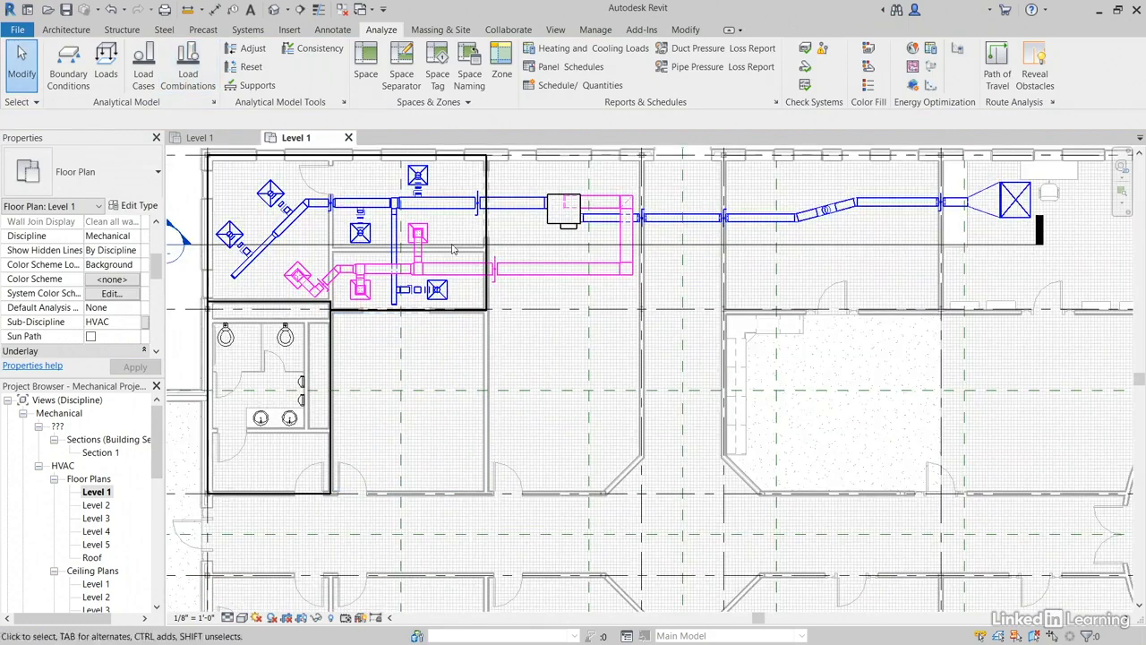
{"action": "double_click", "coordinate": [479, 369]}
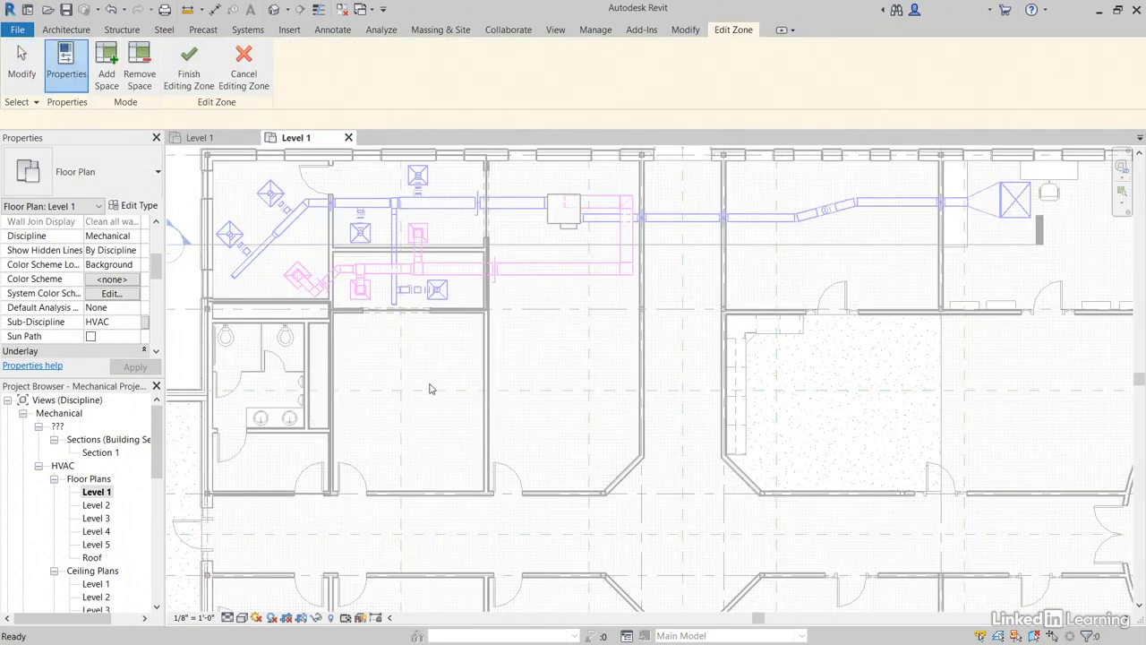
{"action": "left_click", "coordinate": [521, 384]}
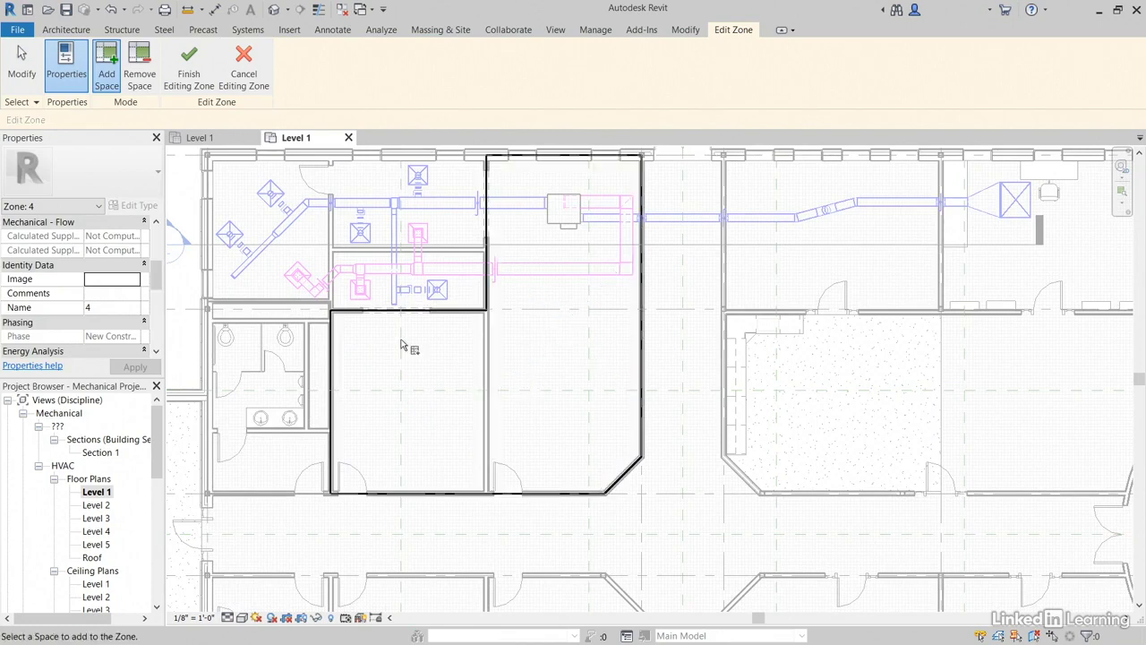
Step: Name the zone NORTHWEST OFFICES and finish editing it
{"action": "left_click", "coordinate": [112, 308]}
{"action": "type", "text": "NORTHWEST"}
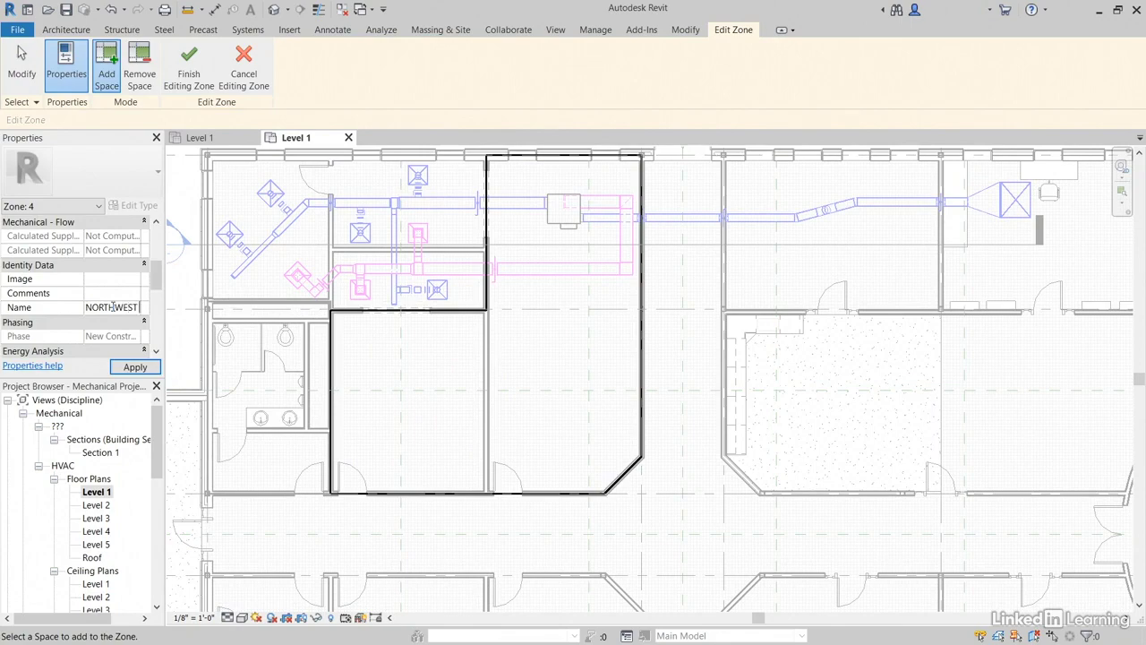
{"action": "type", "text": " OFFICES"}
{"action": "key", "text": "Return"}
{"action": "left_click", "coordinate": [189, 67]}
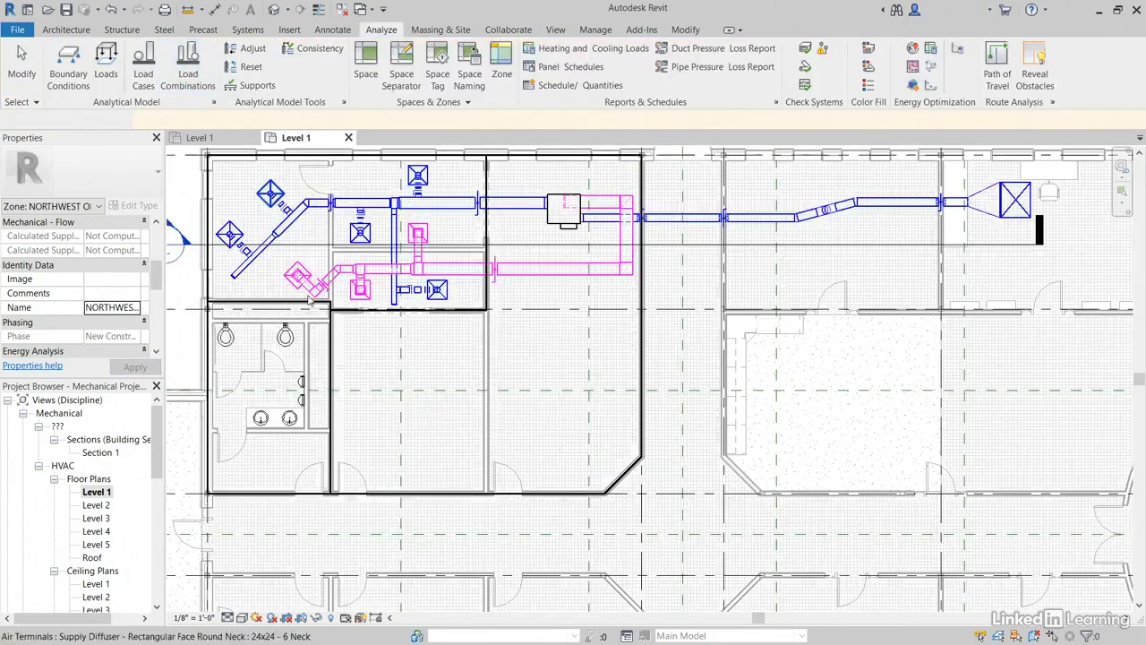
Step: Create a fourth zone from the Corridor 100 space
{"action": "left_click", "coordinate": [506, 343]}
{"action": "scroll", "coordinate": [493, 322], "scroll_direction": "down", "scroll_amount": 3}
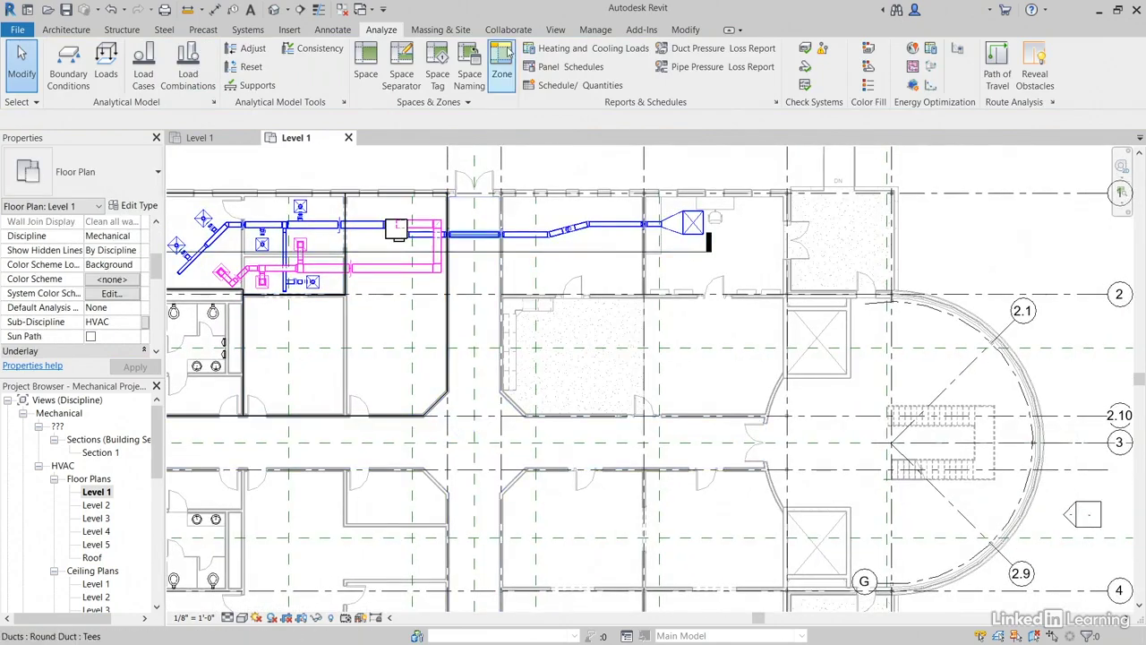
{"action": "double_click", "coordinate": [481, 427]}
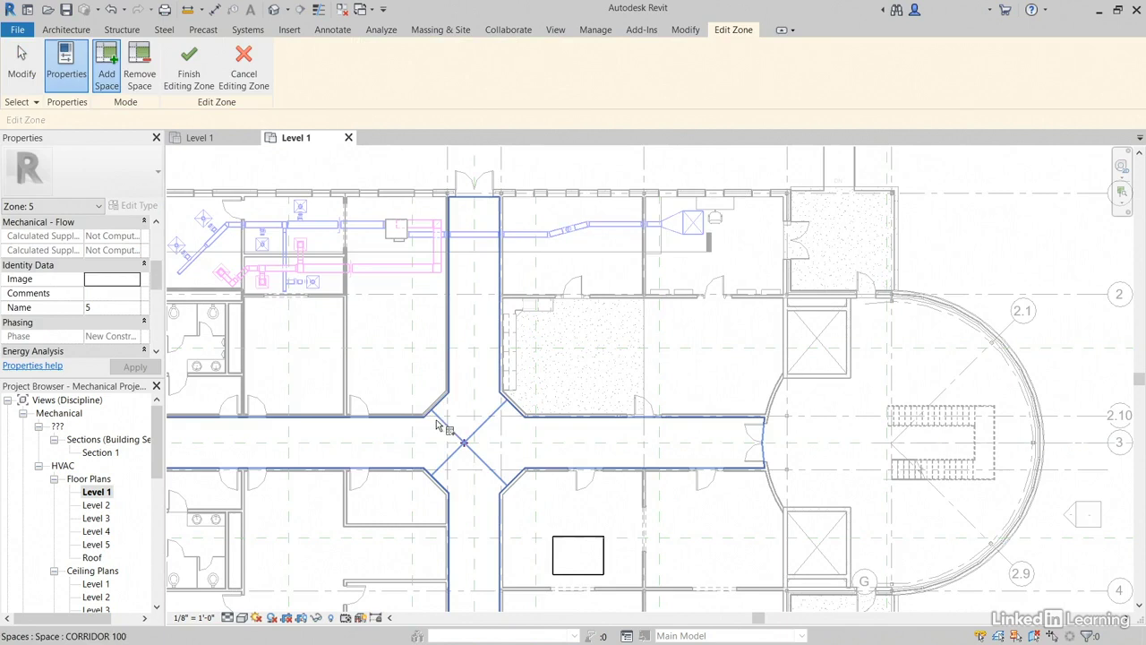
Step: Name the corridor zone CORRIDOR and finish editing it
{"action": "left_click", "coordinate": [111, 308]}
{"action": "type", "text": "CORRIDOR"}
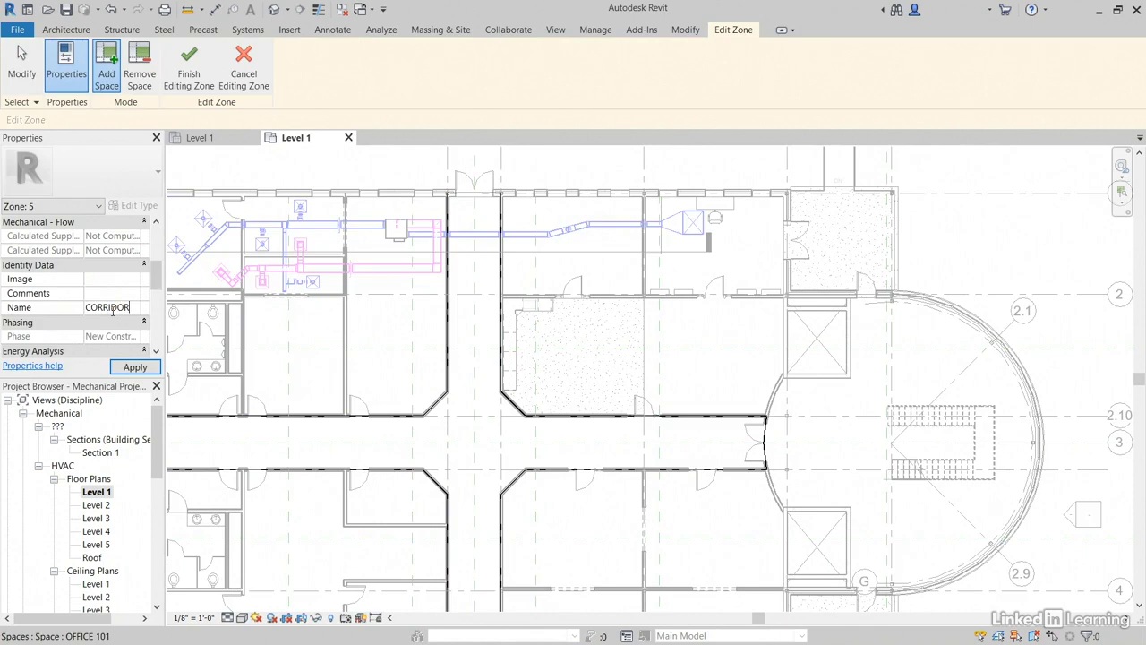
{"action": "left_click", "coordinate": [130, 366]}
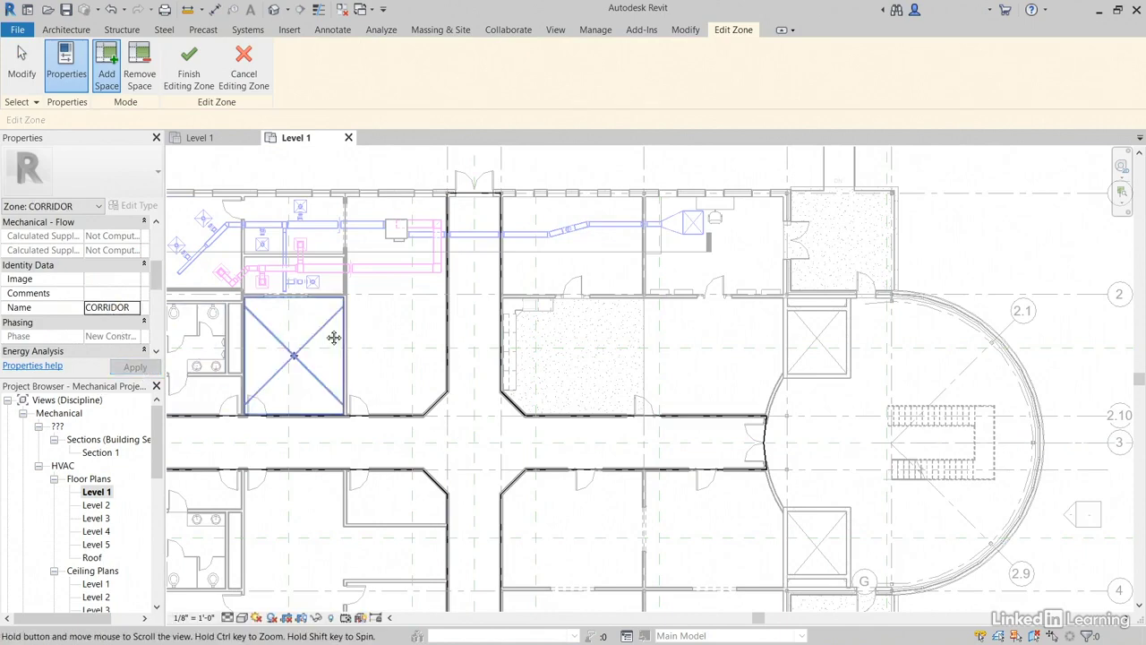
{"action": "middle_click_drag", "start_coordinate": [332, 332], "coordinate": [501, 344]}
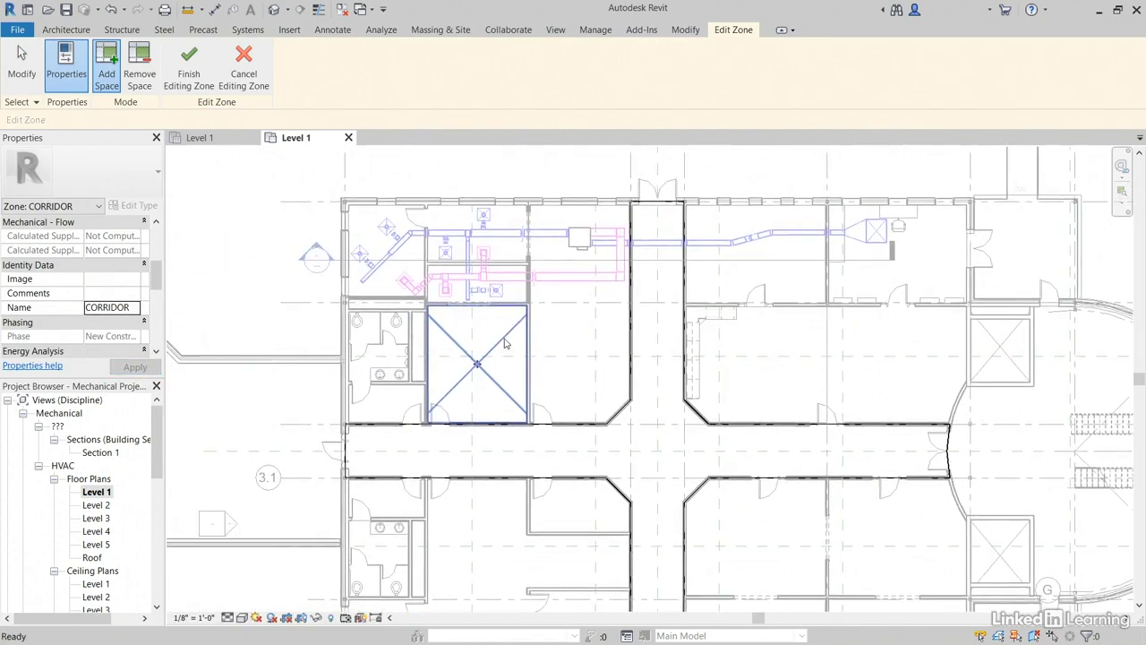
{"action": "left_click", "coordinate": [189, 67]}
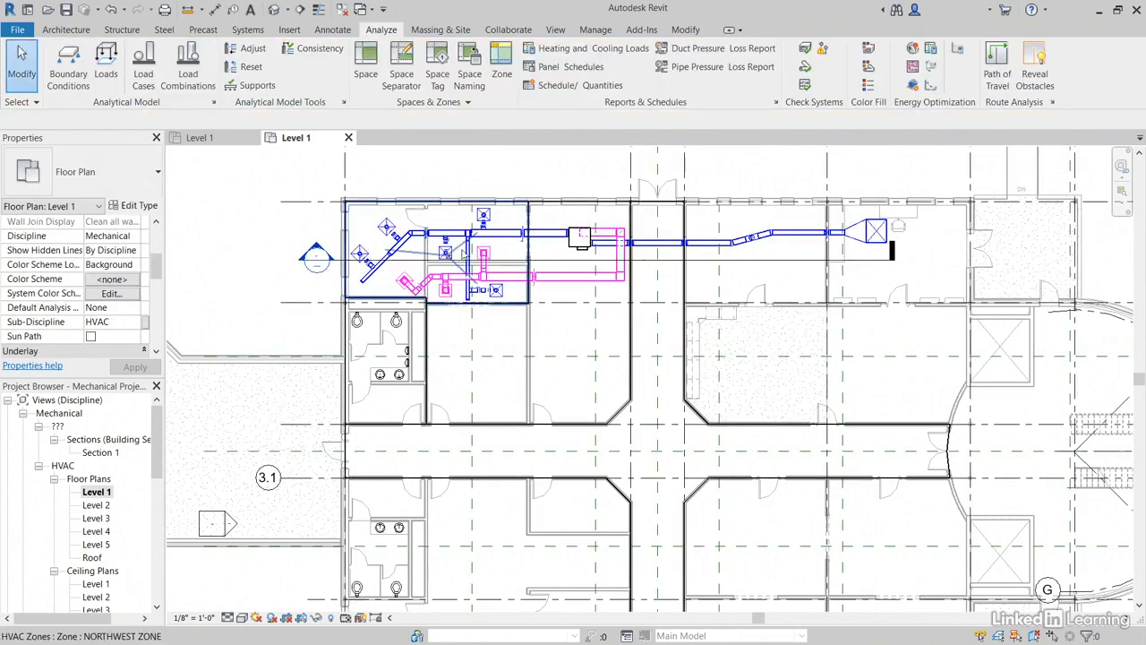
Step: Select the NORTHWEST ZONE in the plan and examine the spaces it links together
{"action": "scroll", "coordinate": [459, 250], "scroll_direction": "up", "scroll_amount": 4}
{"action": "left_click", "coordinate": [454, 244]}
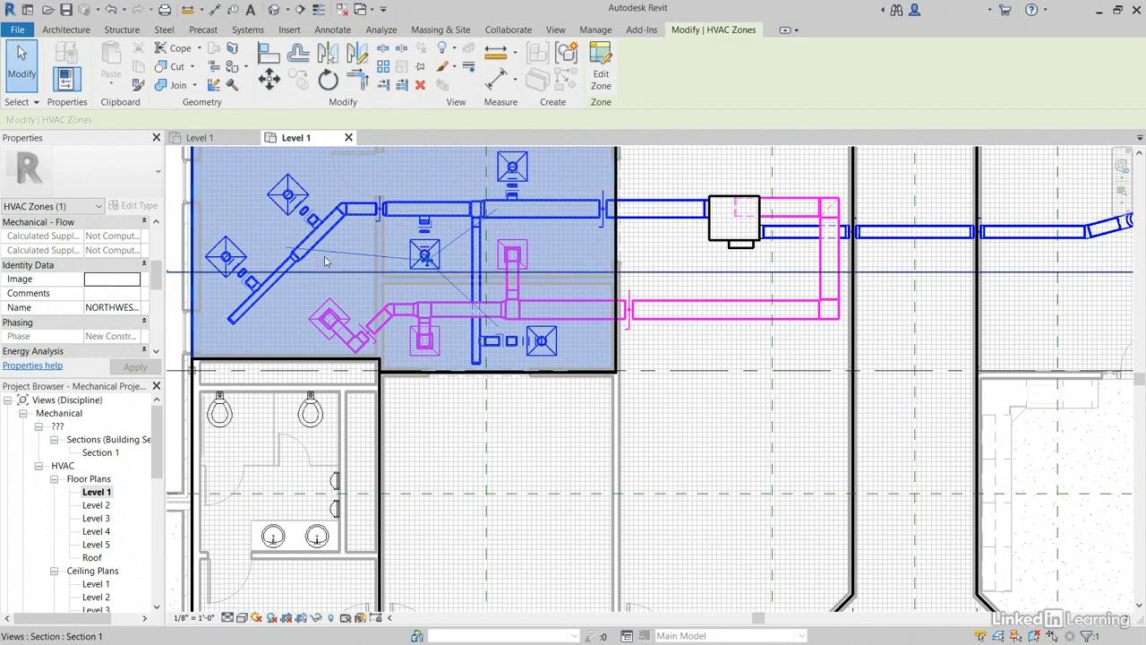
{"action": "scroll", "coordinate": [369, 257], "scroll_direction": "down", "scroll_amount": 1}
{"action": "middle_click_drag", "start_coordinate": [457, 266], "coordinate": [362, 268]}
{"action": "key", "text": "Escape"}
{"action": "left_click", "coordinate": [362, 268]}
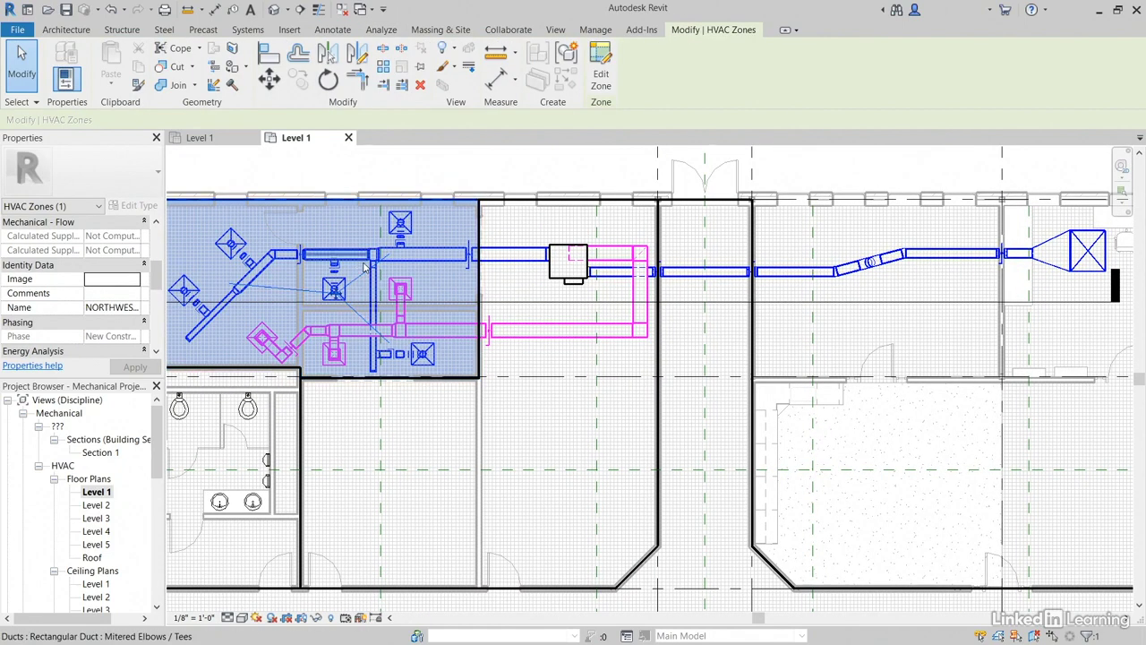
{"action": "scroll", "coordinate": [369, 269], "scroll_direction": "down", "scroll_amount": 3}
{"action": "middle_click_drag", "start_coordinate": [420, 394], "coordinate": [482, 334]}
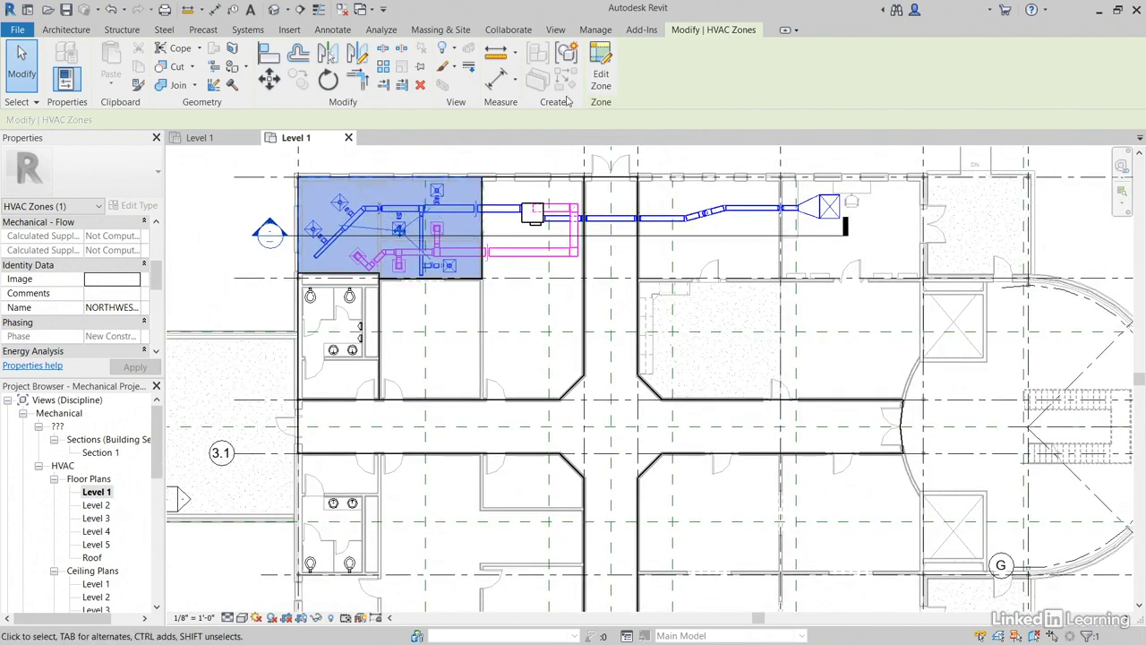
Step: Open the NORTHWEST ZONE for editing, review its area, volume and airflow properties, and finish editing
{"action": "left_click", "coordinate": [608, 83]}
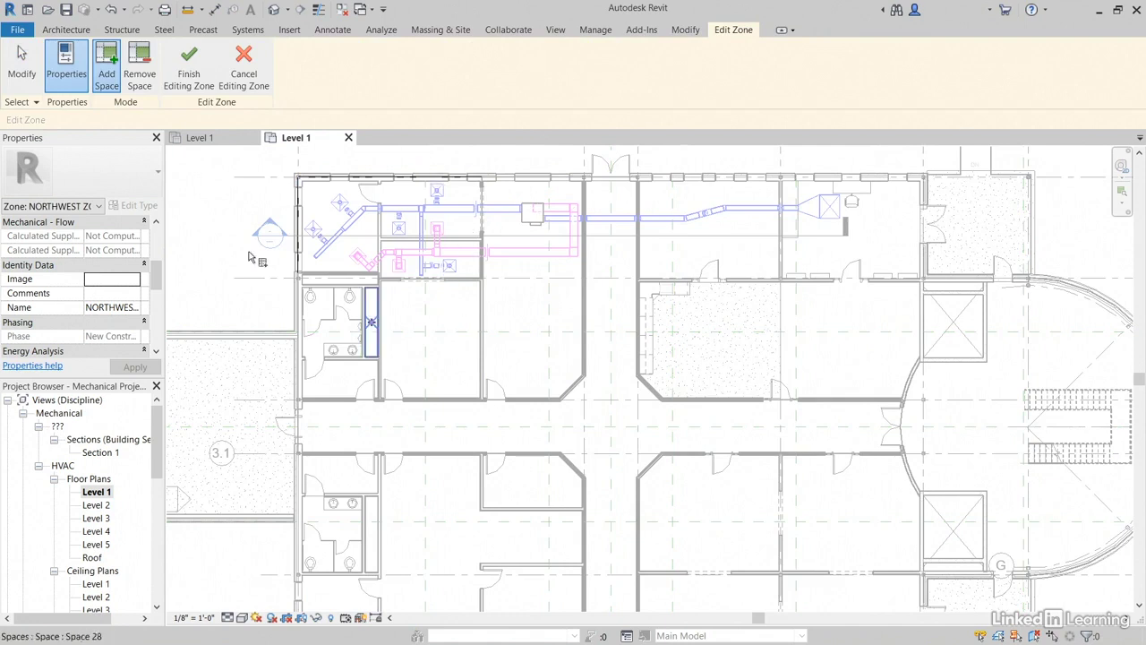
{"action": "key", "text": "Escape"}
{"action": "left_click_drag", "start_coordinate": [158, 277], "coordinate": [162, 247]}
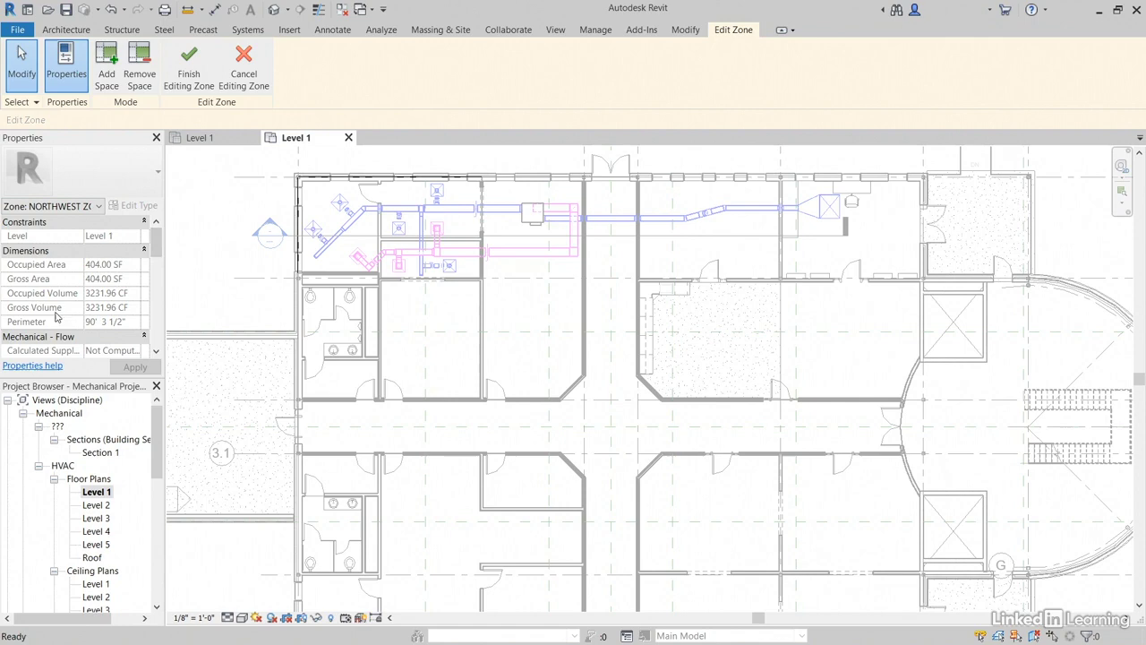
{"action": "left_click_drag", "start_coordinate": [151, 255], "coordinate": [158, 263]}
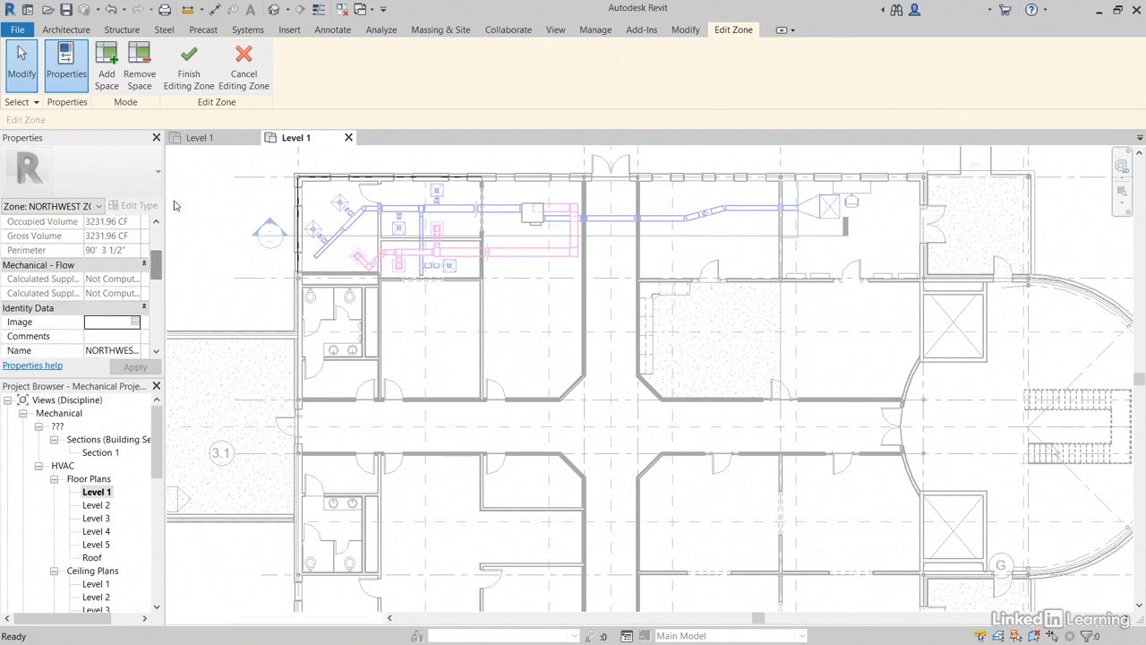
{"action": "left_click", "coordinate": [189, 67]}
{"action": "left_click", "coordinate": [224, 317]}
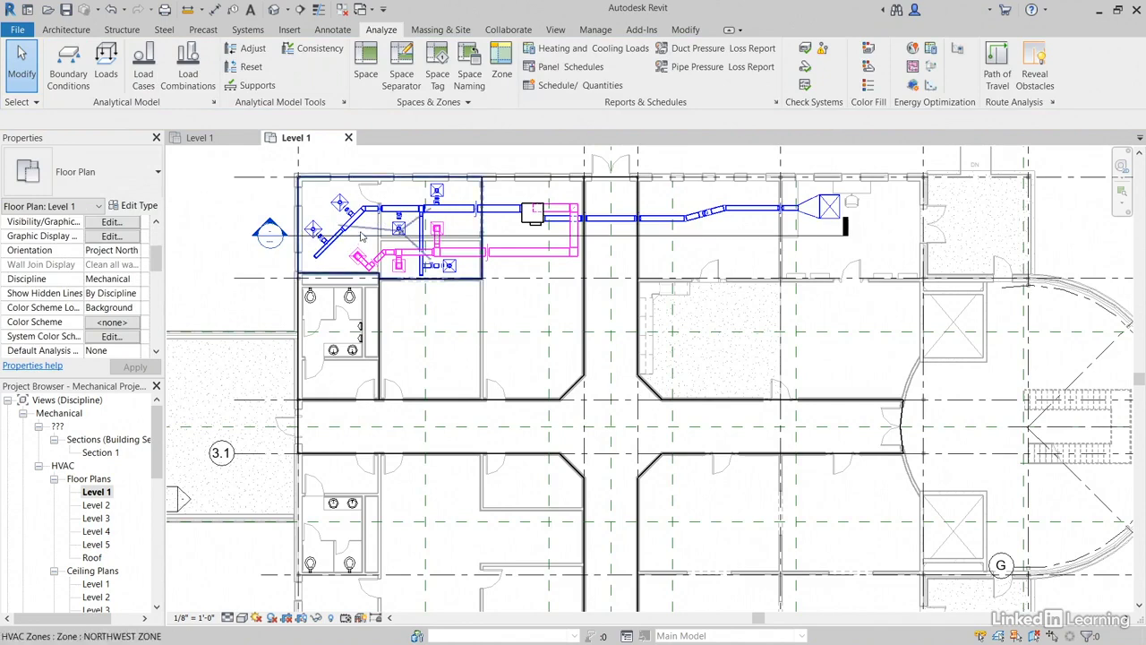
Step: Reselect the NORTHWEST ZONE to check its calculated airflow properties, and clear the selection
{"action": "left_click", "coordinate": [365, 232]}
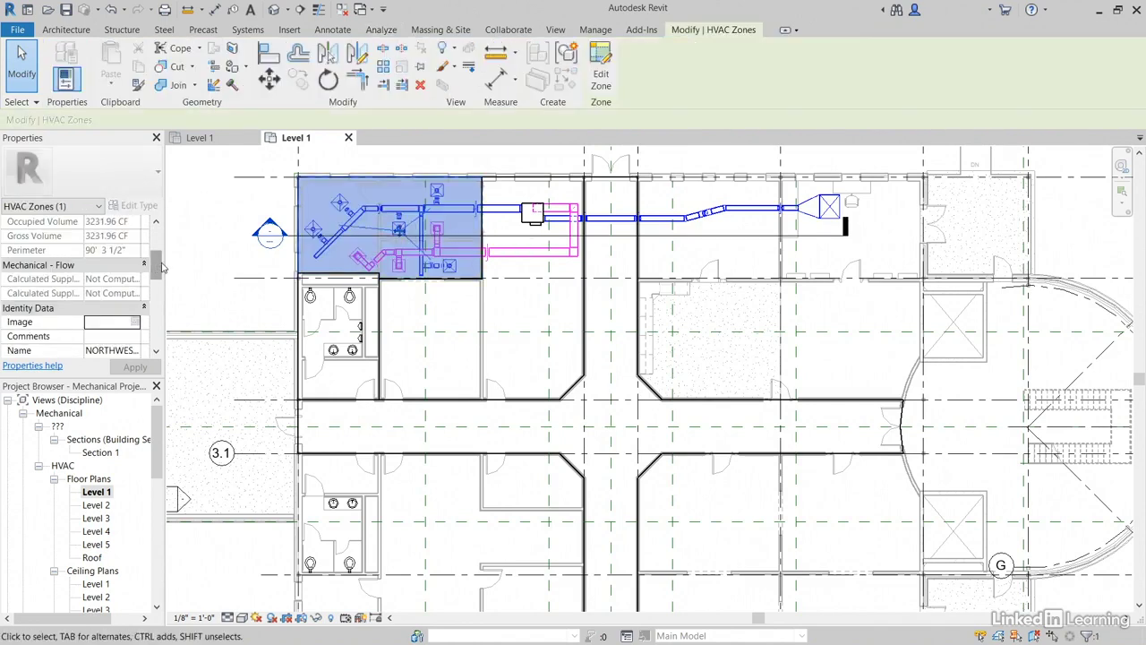
{"action": "scroll", "coordinate": [161, 280], "scroll_direction": "down", "scroll_amount": 1}
{"action": "left_click", "coordinate": [215, 247]}
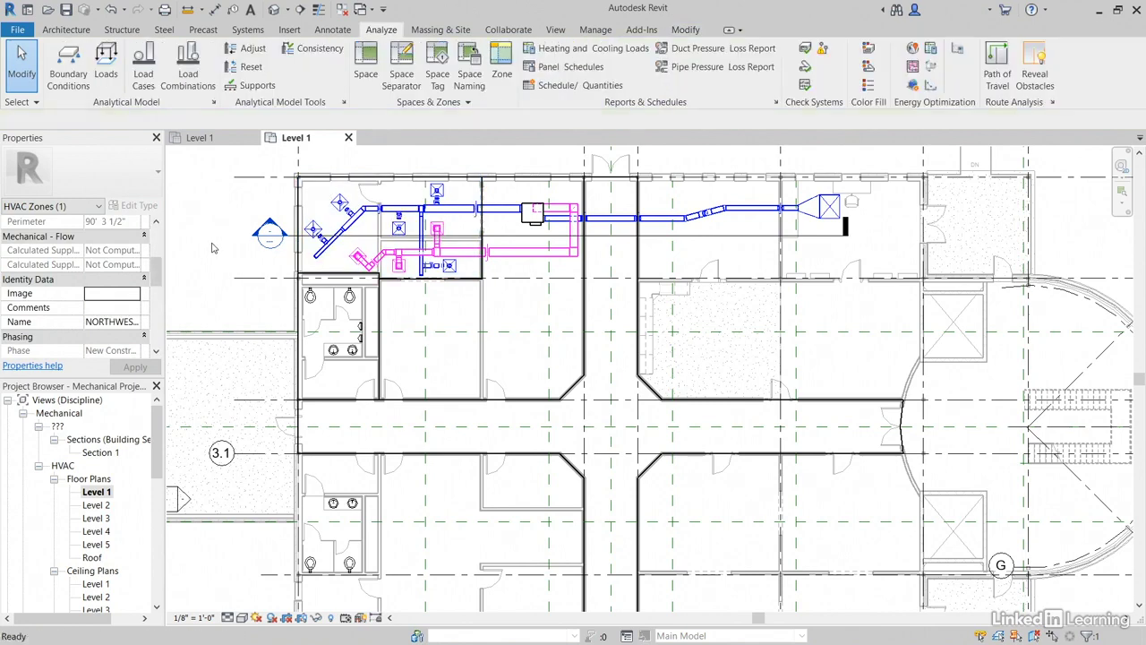
Step: Open the Heating and Cooling Loads analysis, orbit its model preview and show the detailed space settings
{"action": "scroll", "coordinate": [242, 242], "scroll_direction": "down", "scroll_amount": 3}
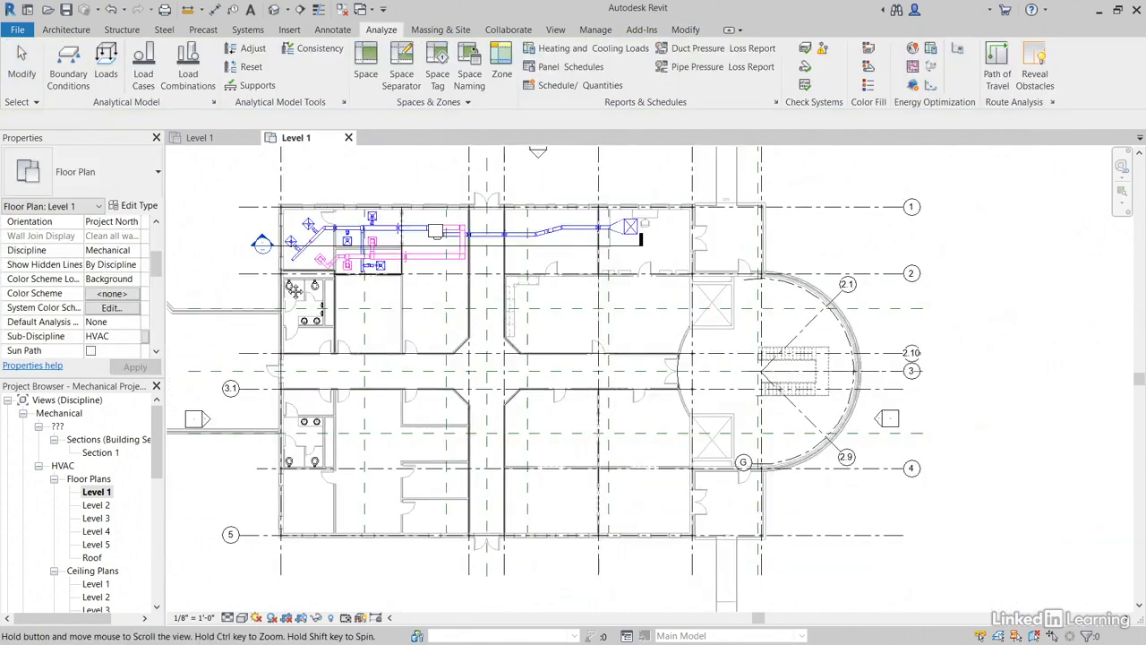
{"action": "middle_click_drag", "start_coordinate": [282, 236], "coordinate": [289, 265]}
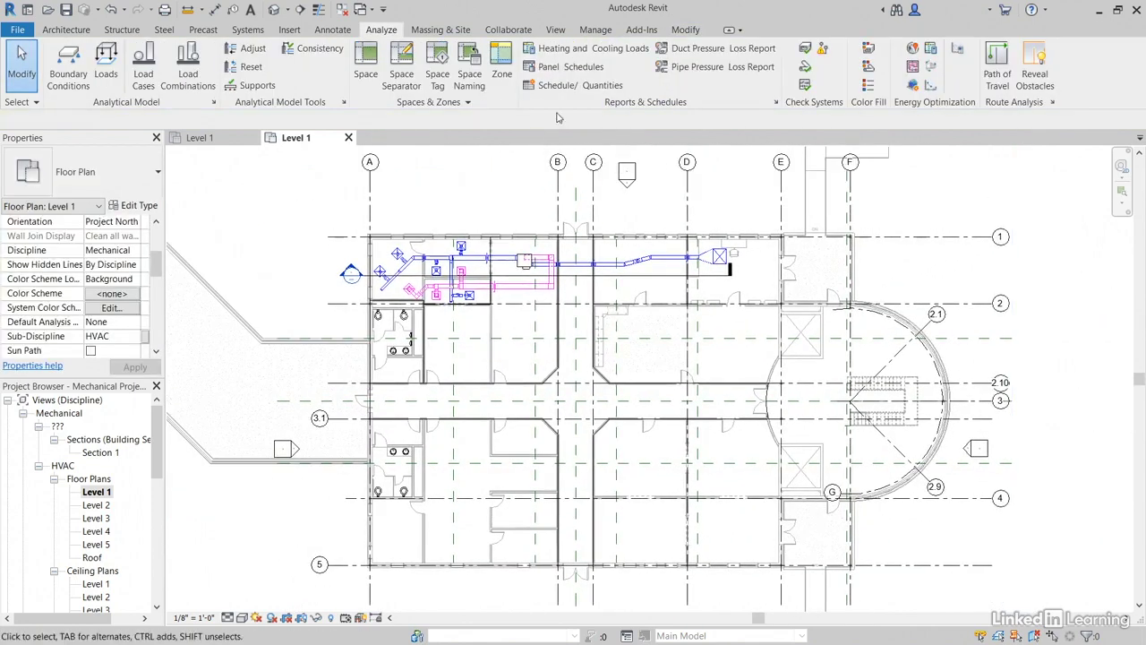
{"action": "left_click", "coordinate": [588, 50]}
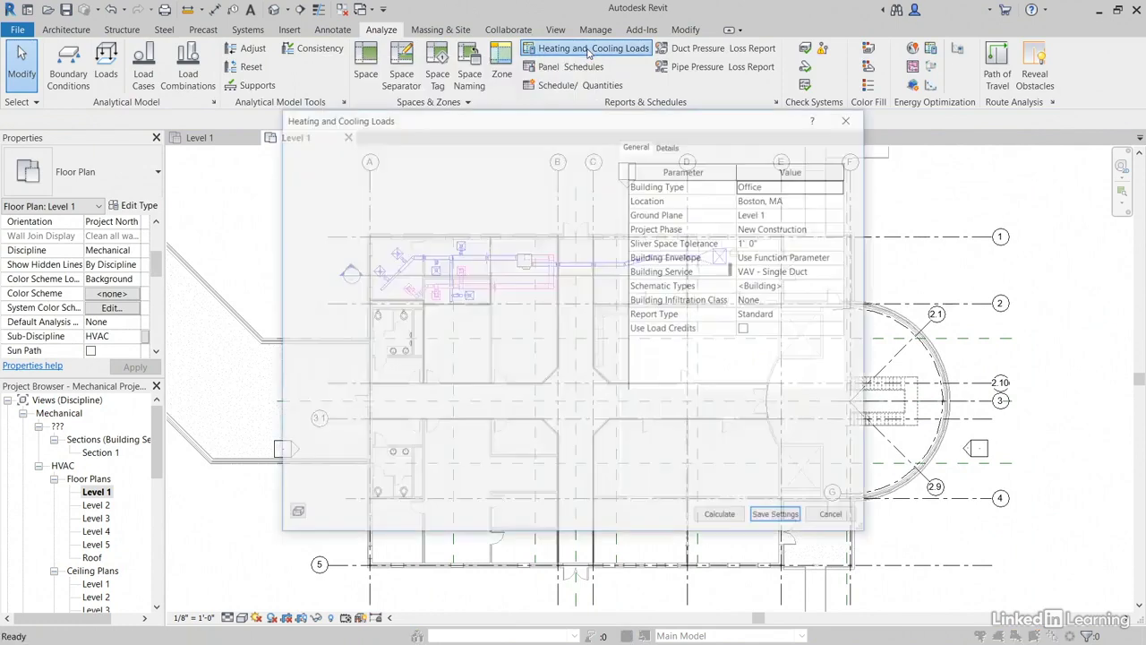
{"action": "middle_click_drag", "start_coordinate": [408, 311], "coordinate": [435, 337], "text": "shift"}
{"action": "left_click", "coordinate": [669, 145]}
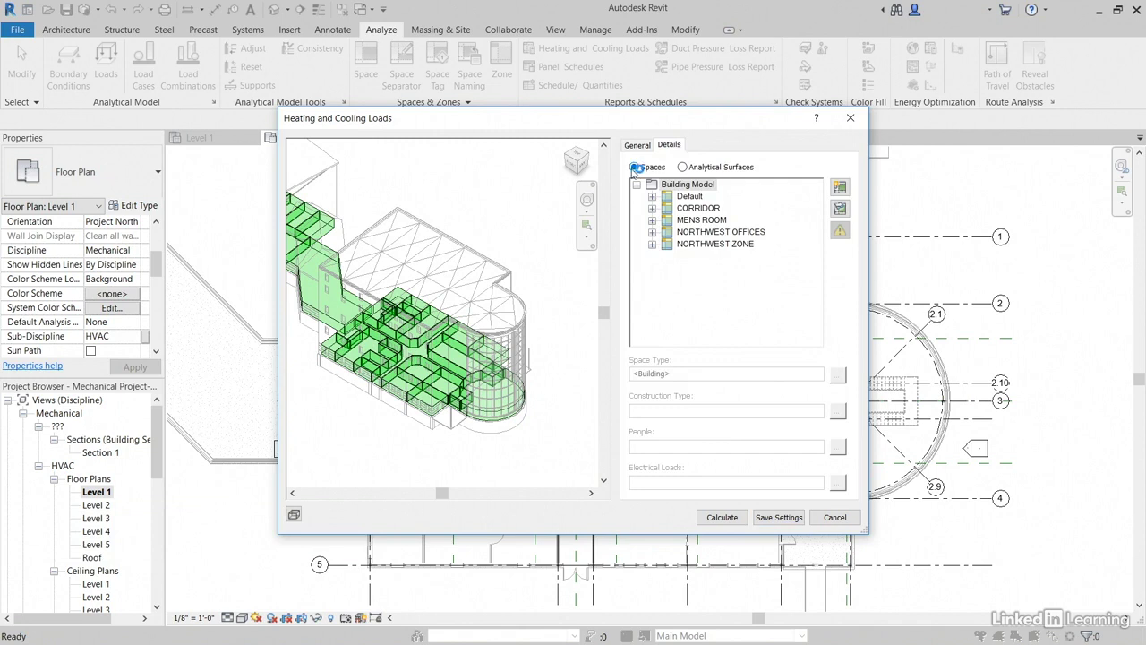
Step: Review the heating, cooling and outdoor air information of the CORRIDOR, MENS ROOM, NORTHWEST OFFICES and NORTHWEST ZONE zones
{"action": "left_click", "coordinate": [707, 208]}
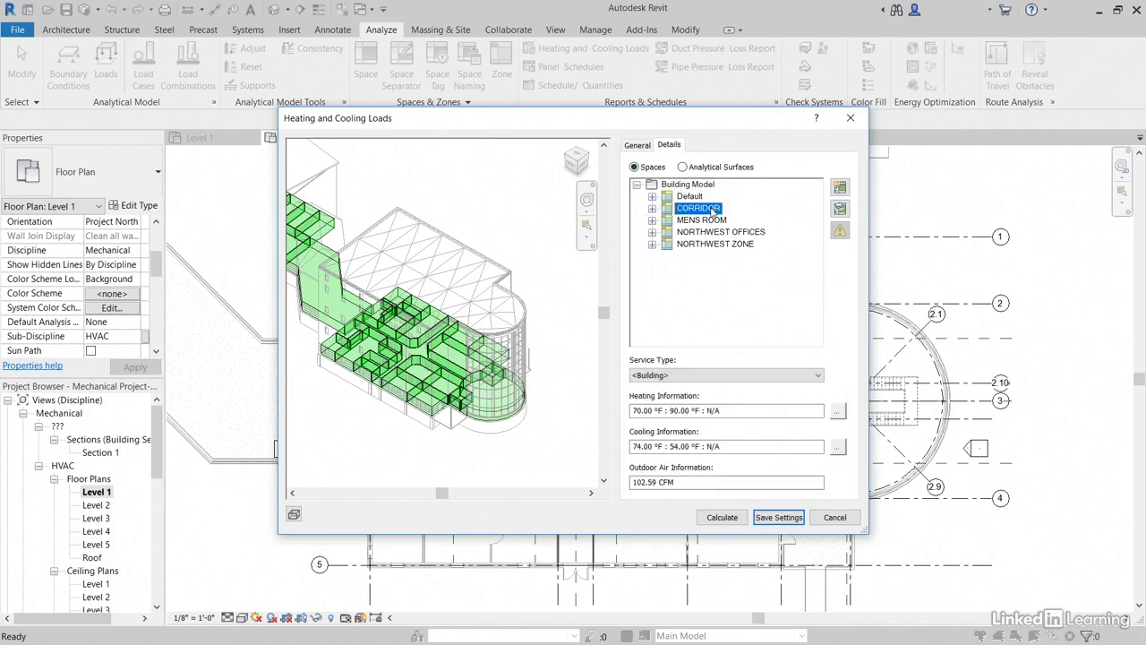
{"action": "left_click", "coordinate": [714, 221]}
{"action": "left_click", "coordinate": [714, 232]}
{"action": "left_click", "coordinate": [710, 245]}
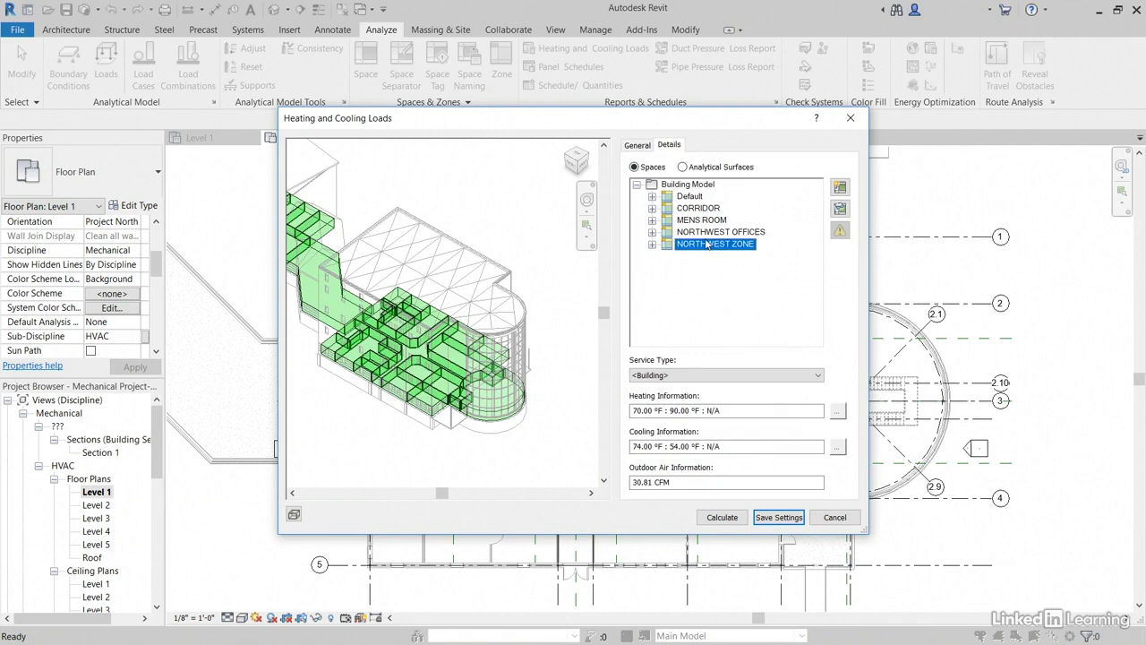
{"action": "left_click", "coordinate": [709, 232]}
{"action": "left_click", "coordinate": [701, 219]}
{"action": "left_click", "coordinate": [700, 232]}
{"action": "left_click", "coordinate": [698, 243]}
Step: List the spaces in NORTHWEST ZONE and isolate 101 OFFICE, 102 RECEPTION and 103A STORAGE one by one in the preview
{"action": "left_click", "coordinate": [651, 244]}
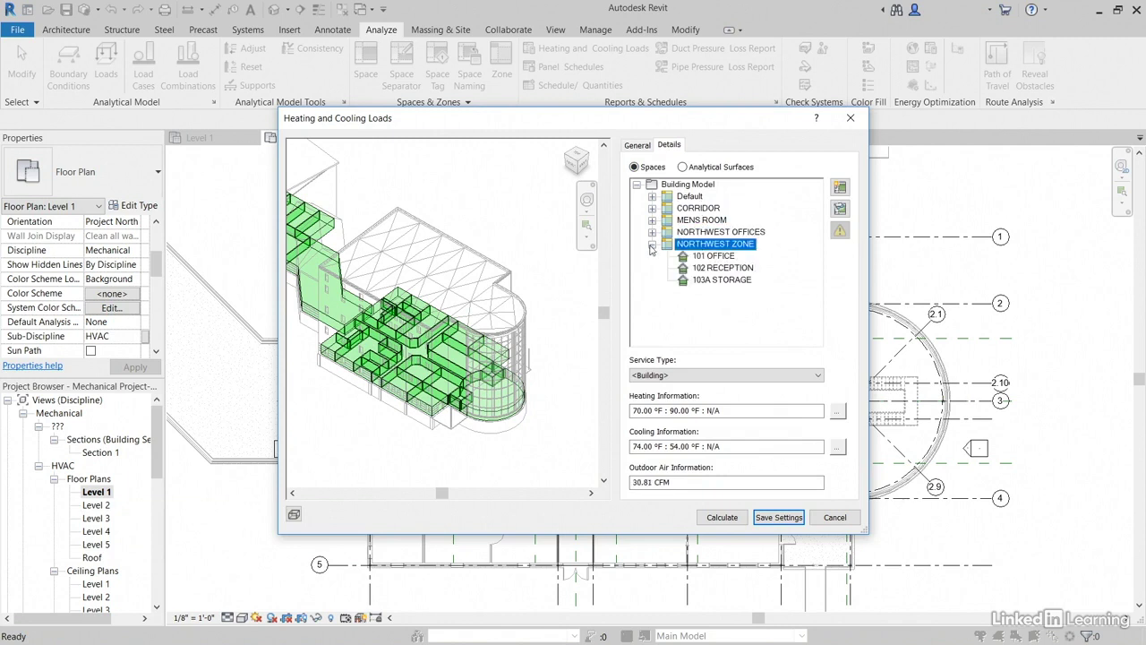
{"action": "left_click", "coordinate": [706, 258]}
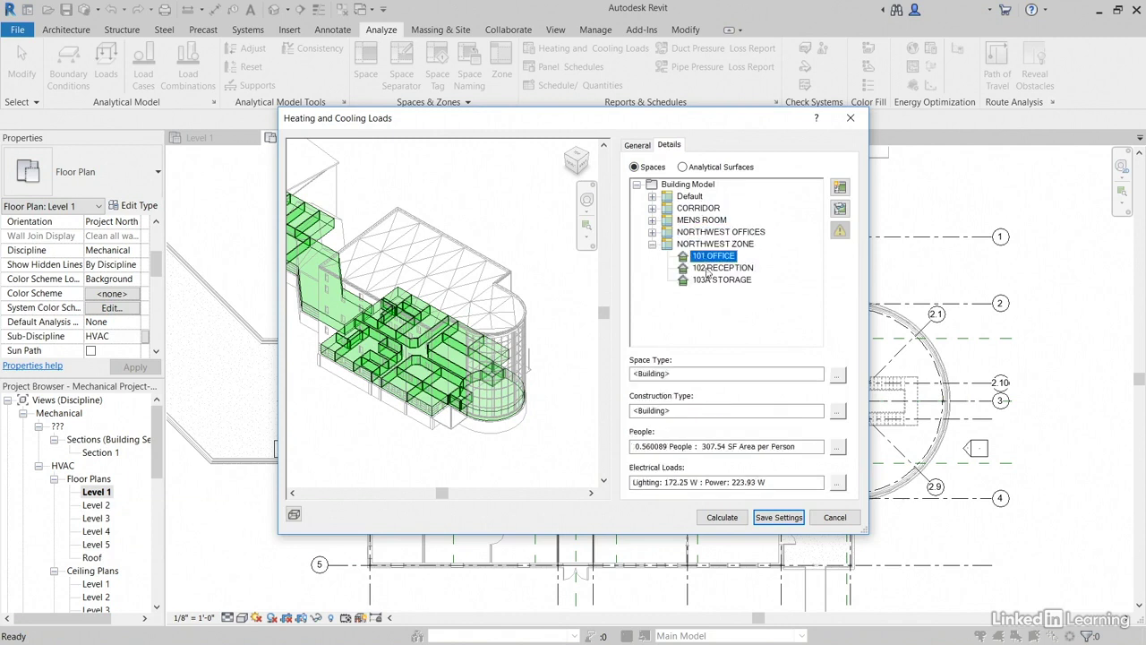
{"action": "left_click", "coordinate": [838, 210]}
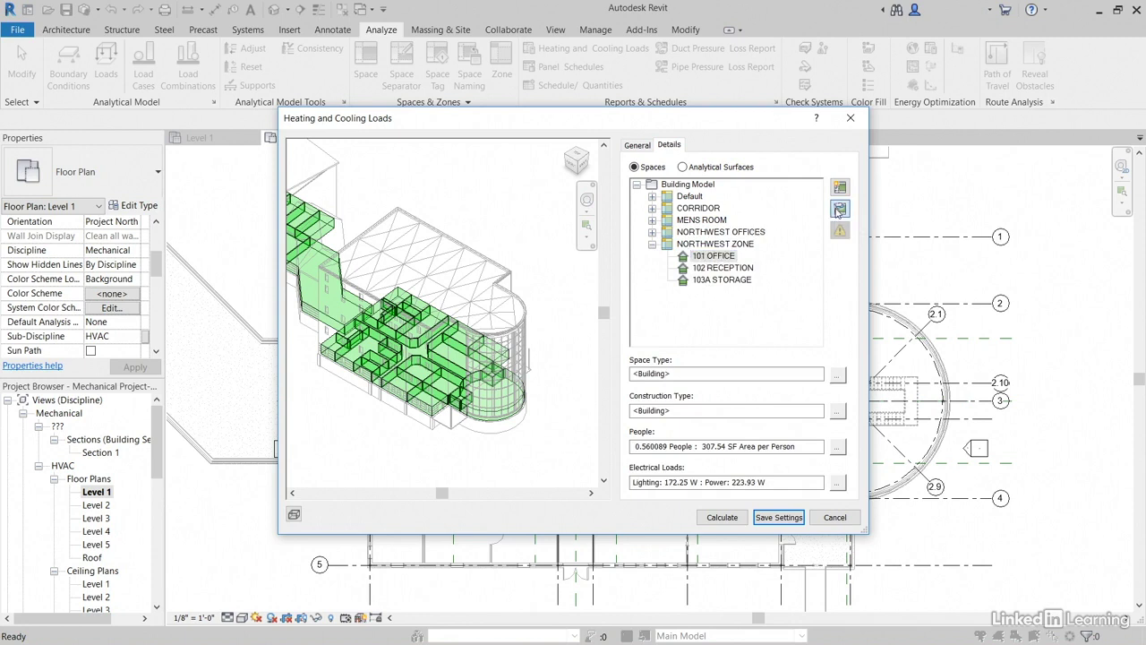
{"action": "left_click", "coordinate": [728, 268]}
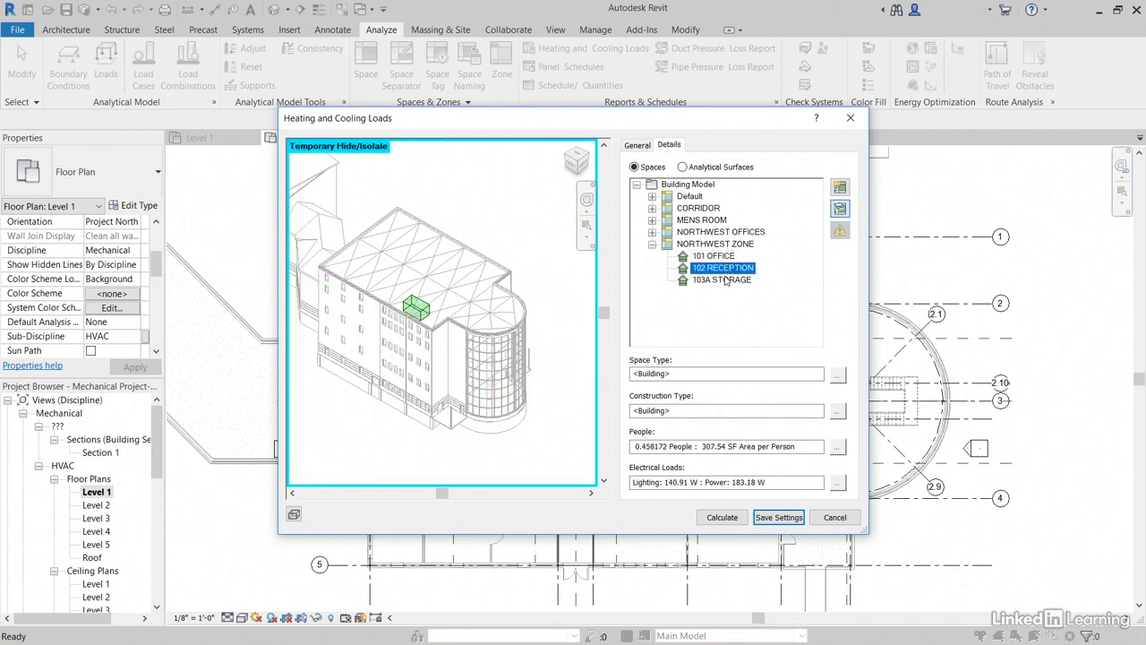
{"action": "key", "text": "Down"}
{"action": "left_click", "coordinate": [723, 256]}
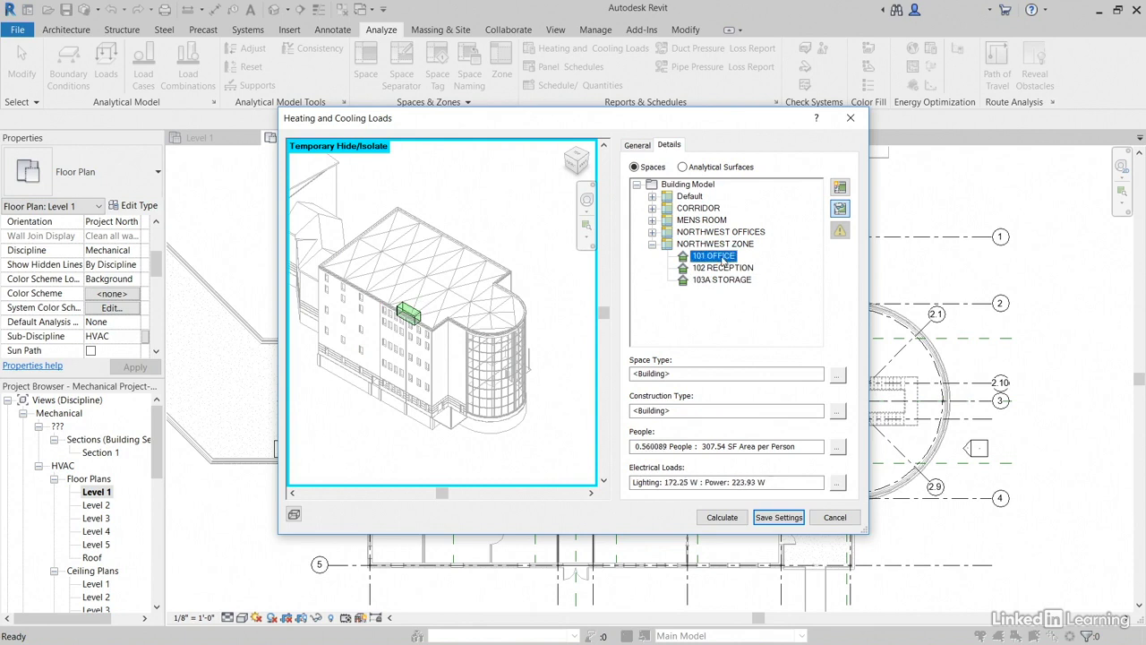
Step: Switch to analytical surfaces and inspect those of 101 OFFICE and 102 RECEPTION, including the office's roof
{"action": "left_click", "coordinate": [704, 167]}
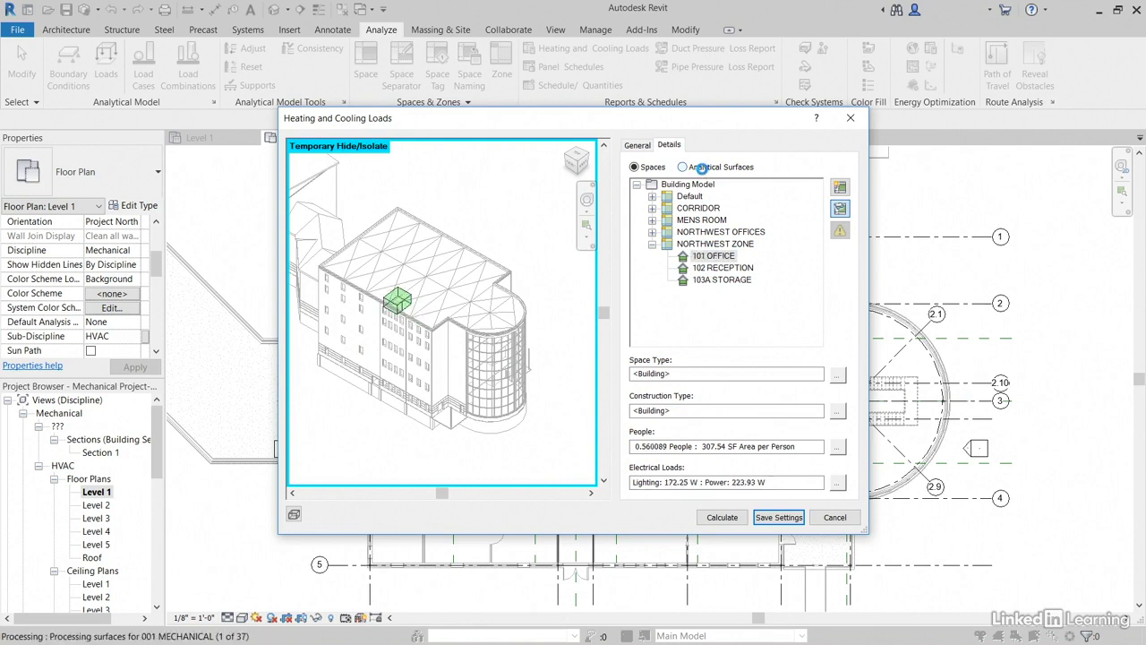
{"action": "left_click", "coordinate": [667, 257]}
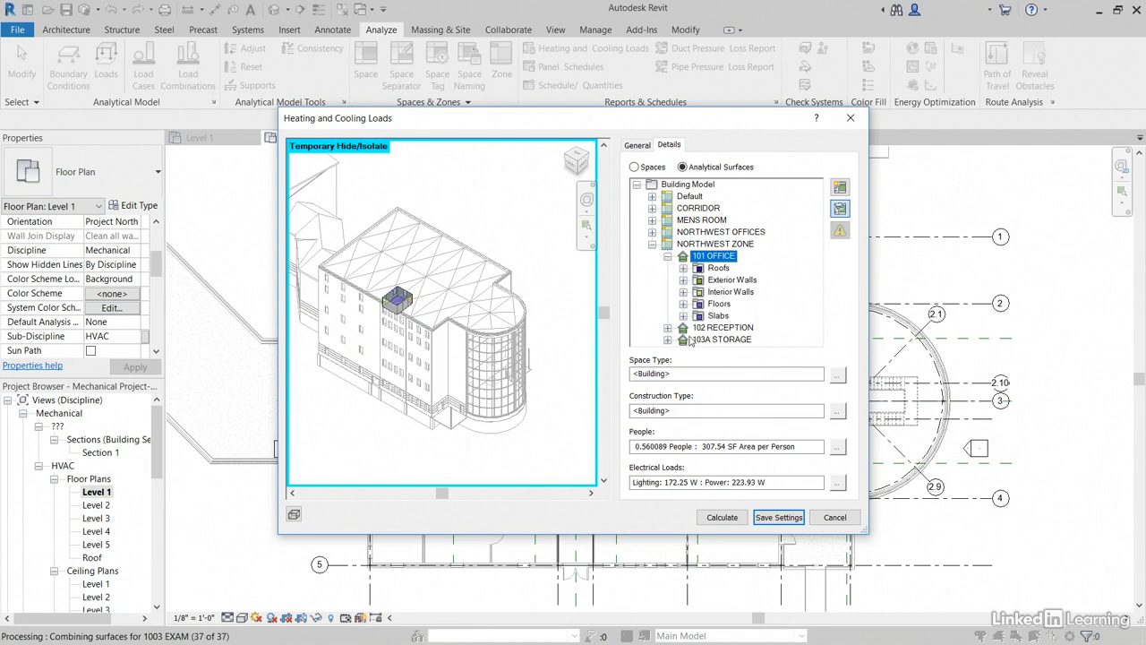
{"action": "left_click", "coordinate": [717, 328]}
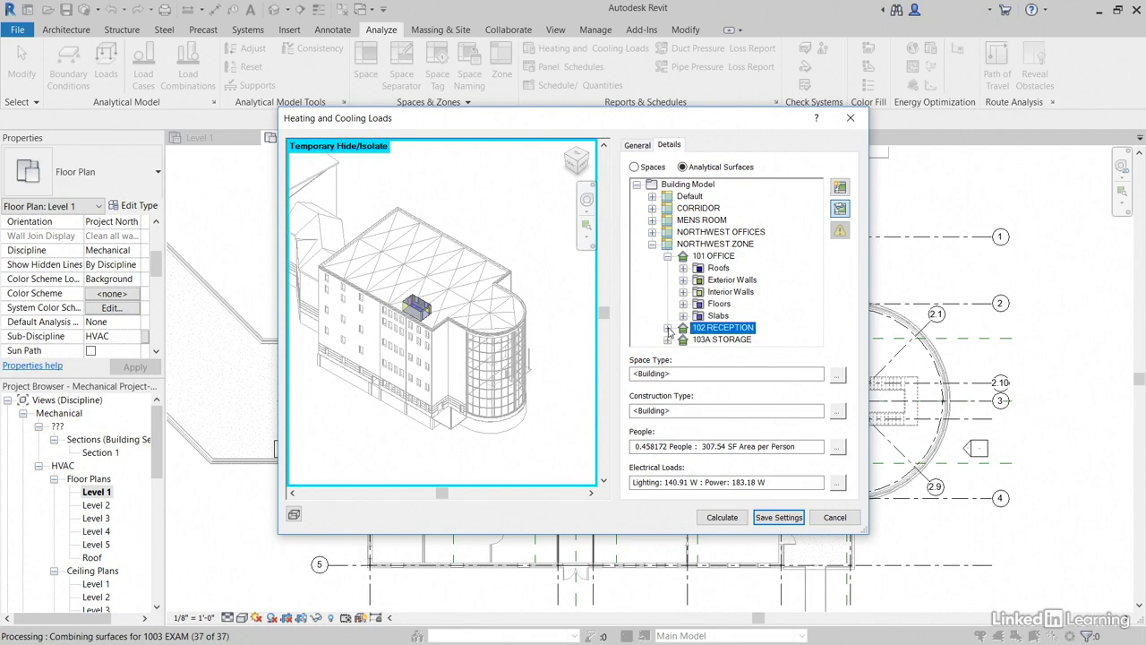
{"action": "left_click", "coordinate": [667, 328]}
{"action": "left_click", "coordinate": [667, 292]}
{"action": "left_click", "coordinate": [712, 269]}
Step: Examine the exterior walls of 101 OFFICE, down to the window in wall N-101-E-W-259
{"action": "left_click", "coordinate": [683, 280]}
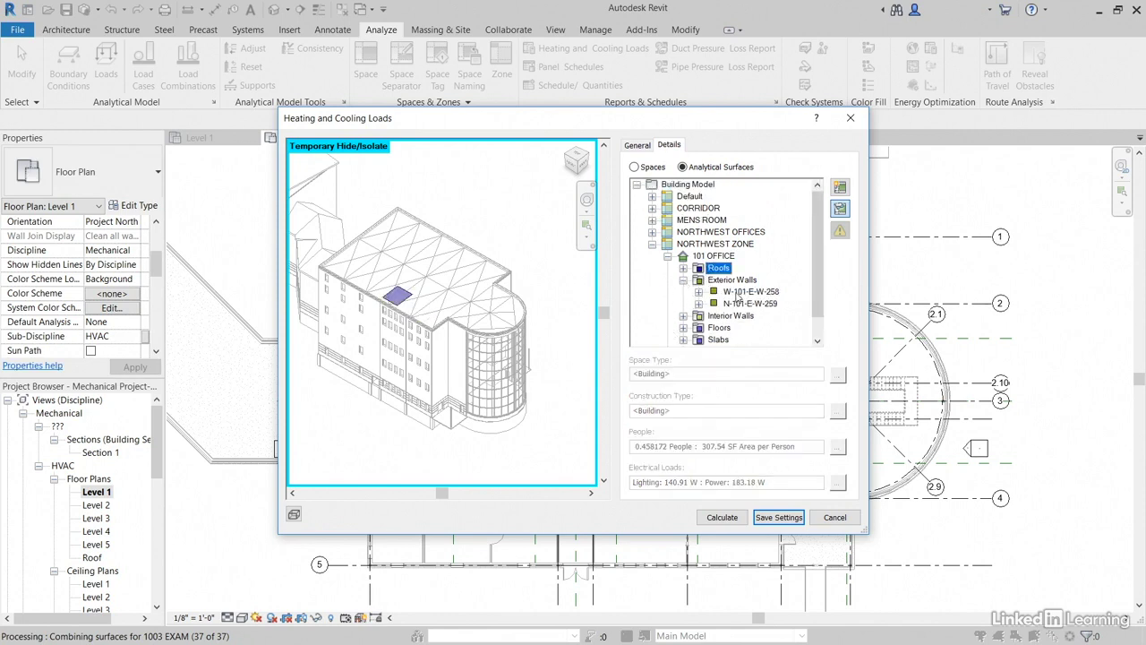
{"action": "left_click", "coordinate": [743, 292]}
{"action": "double_click", "coordinate": [745, 304]}
{"action": "left_click", "coordinate": [753, 317]}
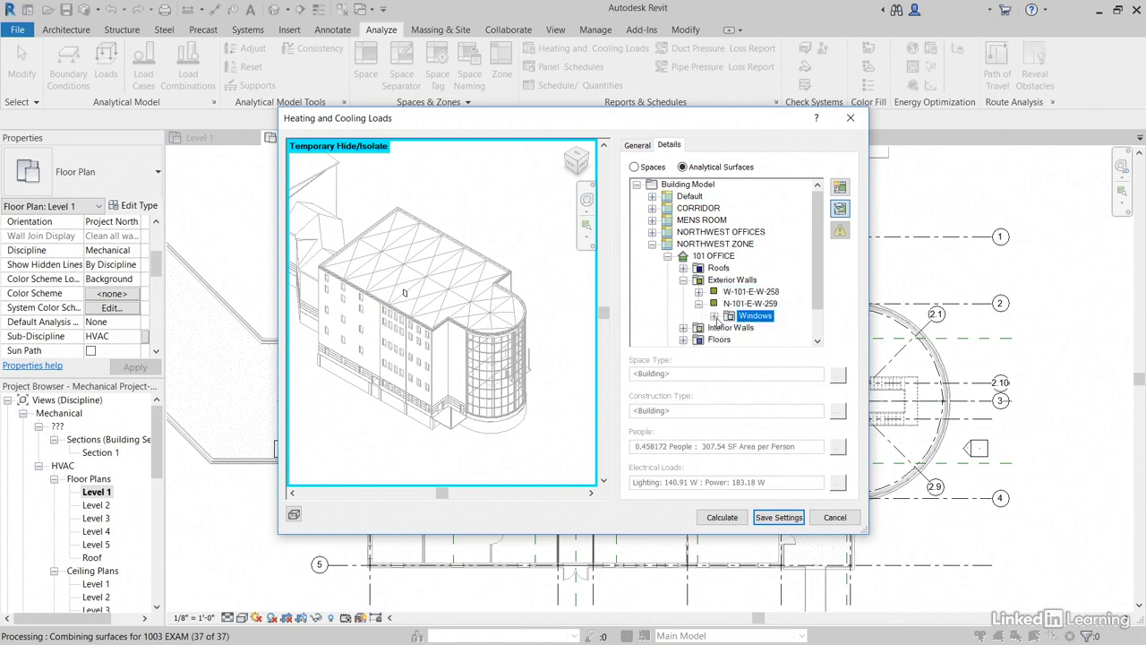
{"action": "left_click", "coordinate": [713, 317]}
{"action": "left_click", "coordinate": [760, 328]}
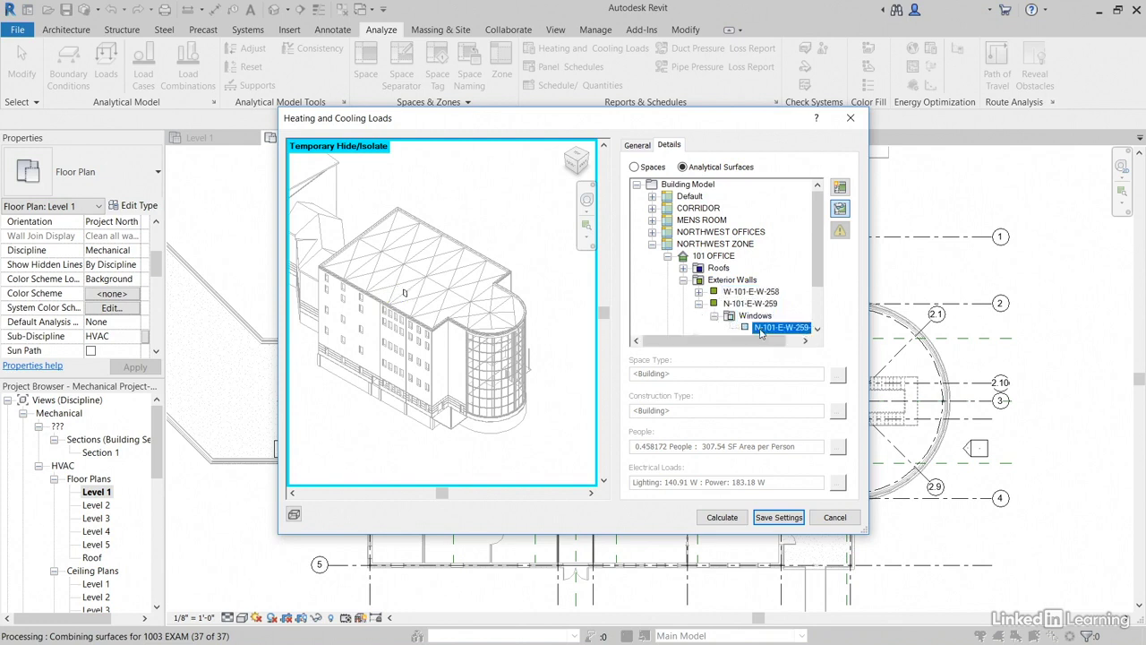
Step: Calculate the heating and cooling loads for the building model
{"action": "left_click", "coordinate": [723, 518]}
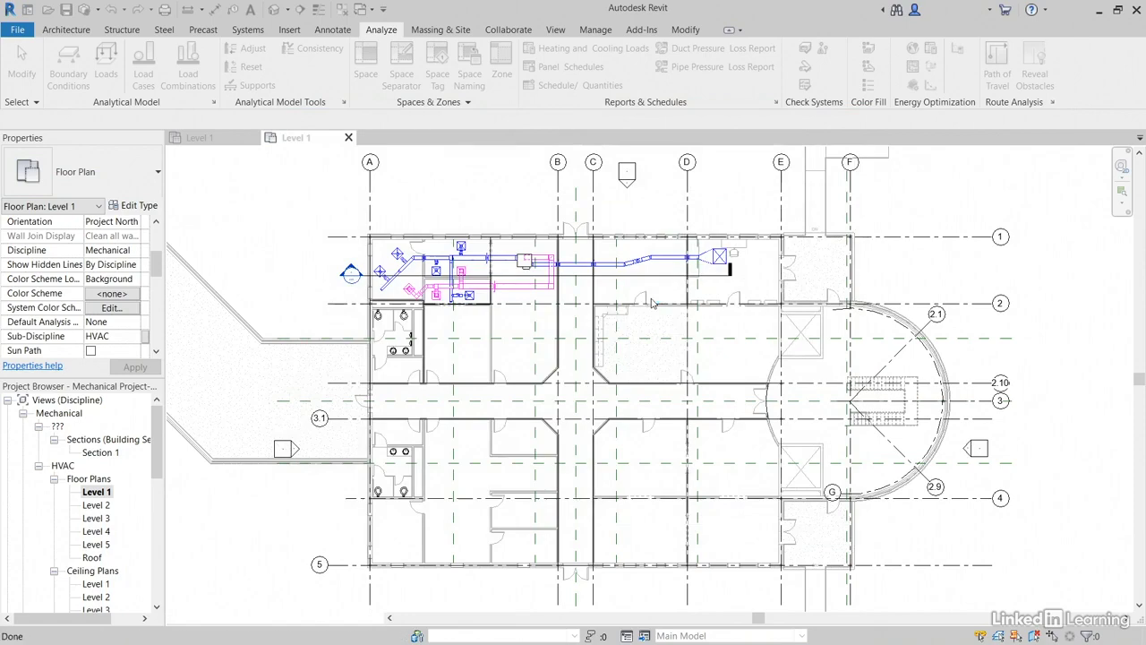
Step: Review the loads report from the building totals through the CORRIDOR and MENS ROOM zone summaries, and close the report
{"action": "scroll", "coordinate": [385, 333], "scroll_direction": "down", "scroll_amount": 15}
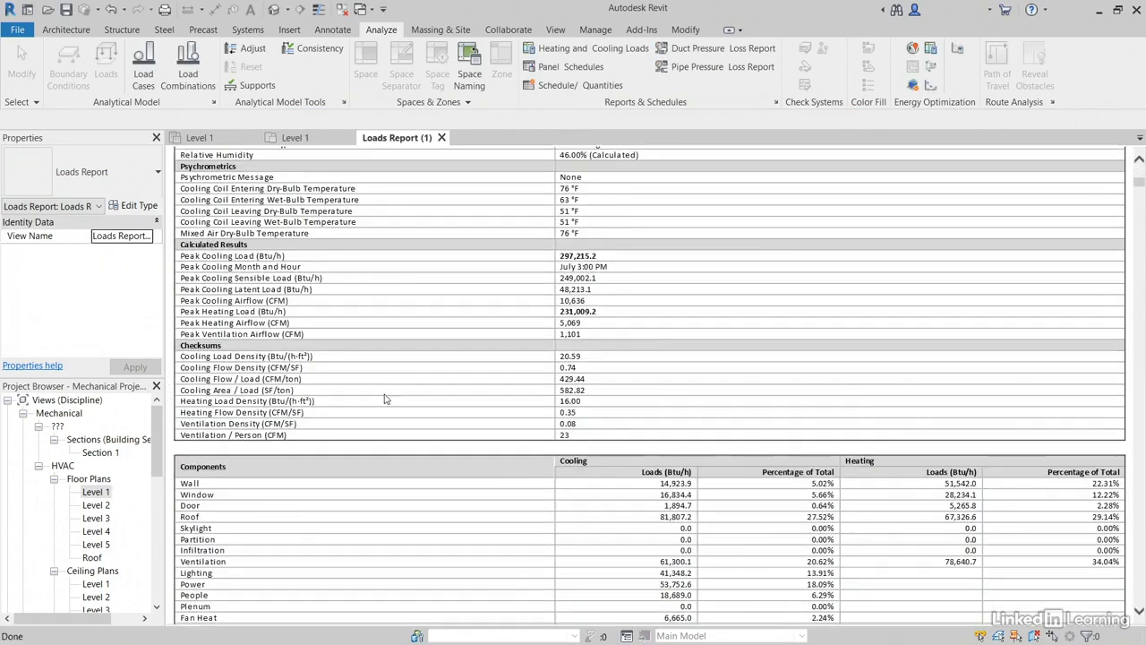
{"action": "scroll", "coordinate": [276, 349], "scroll_direction": "down", "scroll_amount": 3}
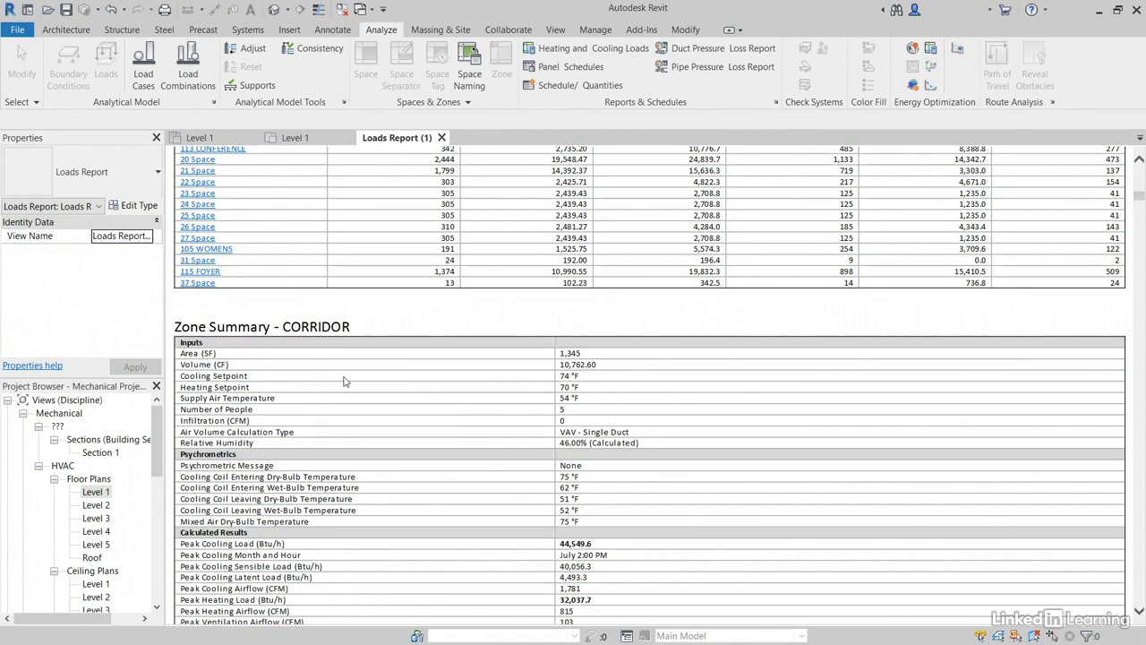
{"action": "scroll", "coordinate": [344, 380], "scroll_direction": "down", "scroll_amount": 12}
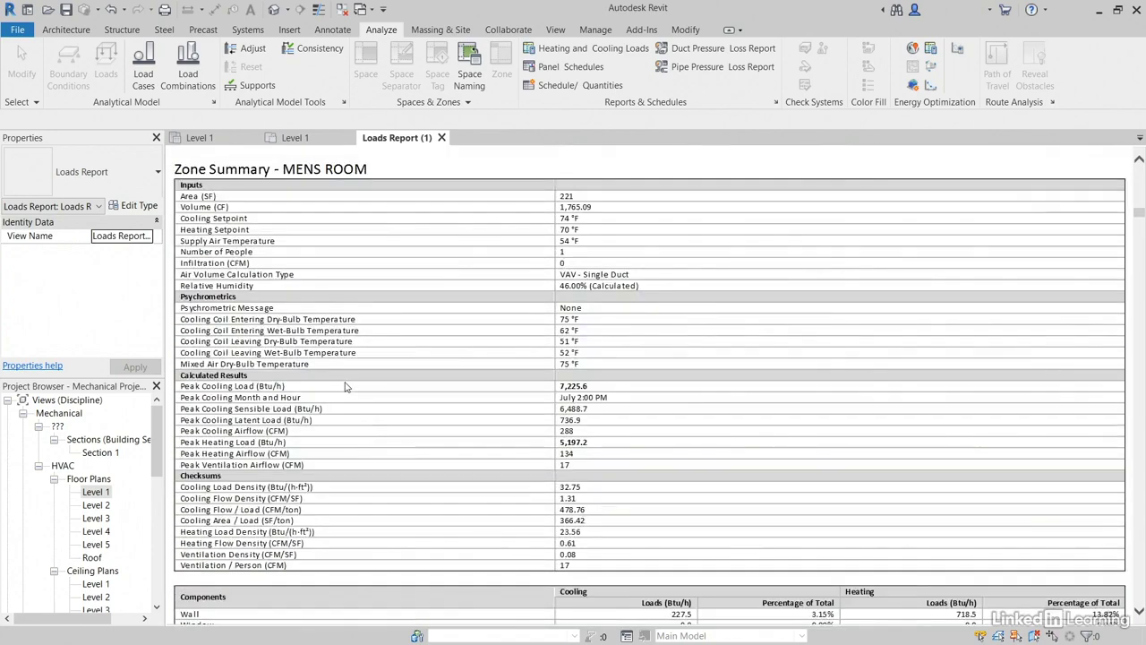
{"action": "scroll", "coordinate": [350, 385], "scroll_direction": "down", "scroll_amount": 4}
{"action": "left_click", "coordinate": [442, 138]}
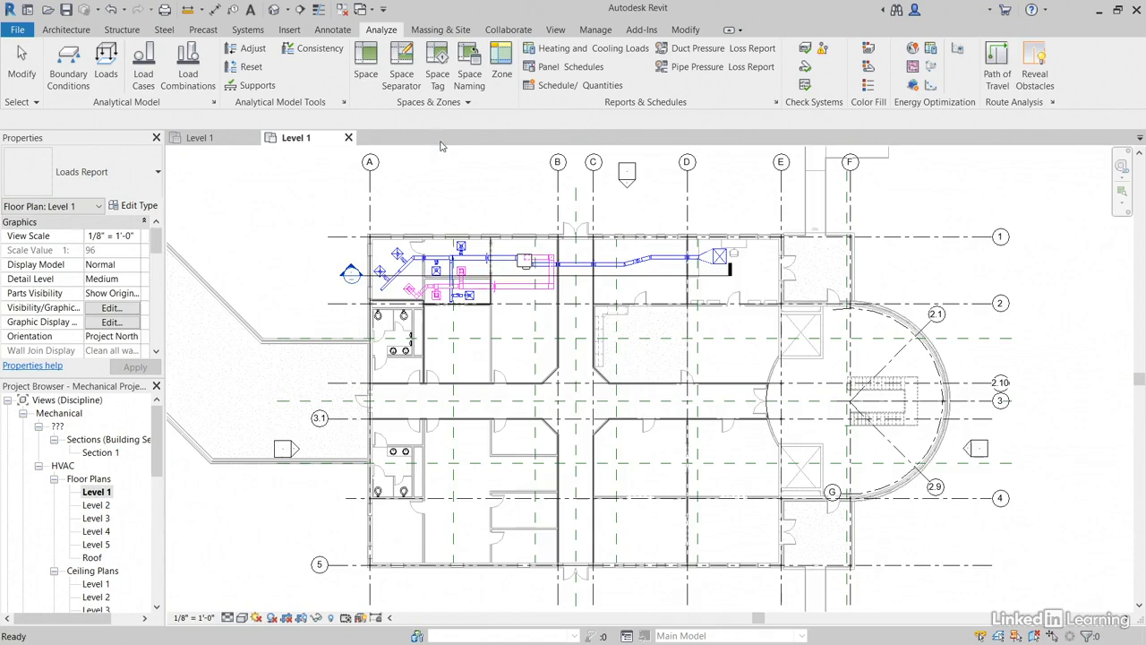
Step: Select the northwest HVAC zone on the Level 1 plan and examine its calculated airflow, heating and cooling load properties
{"action": "left_click", "coordinate": [407, 281]}
{"action": "key", "text": "Escape"}
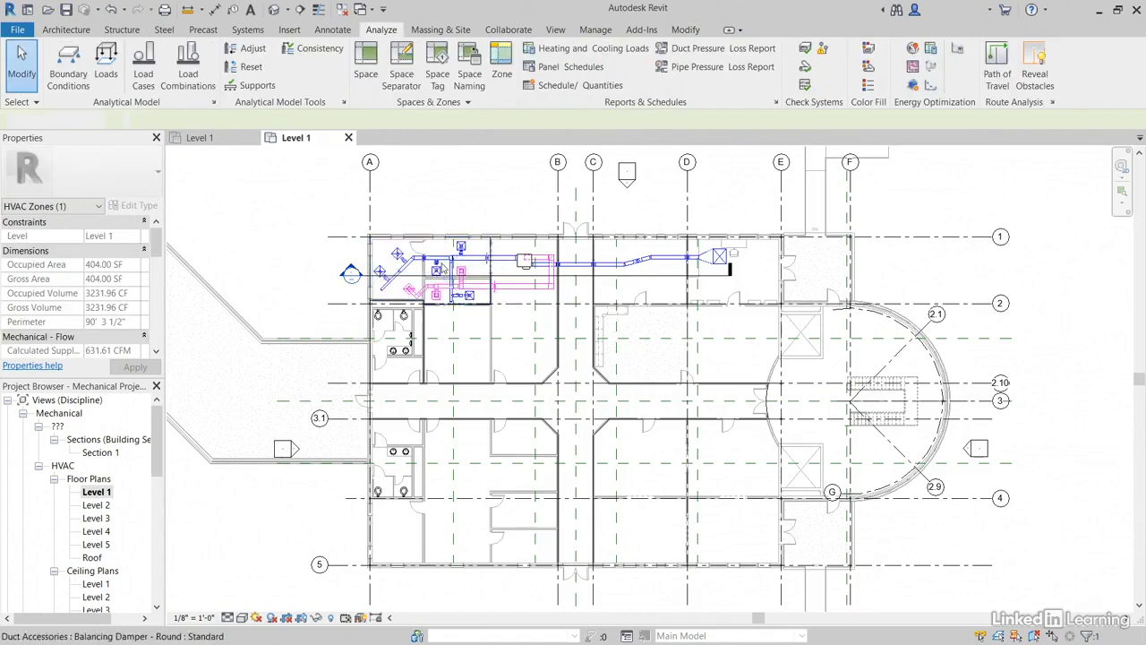
{"action": "left_click", "coordinate": [444, 268]}
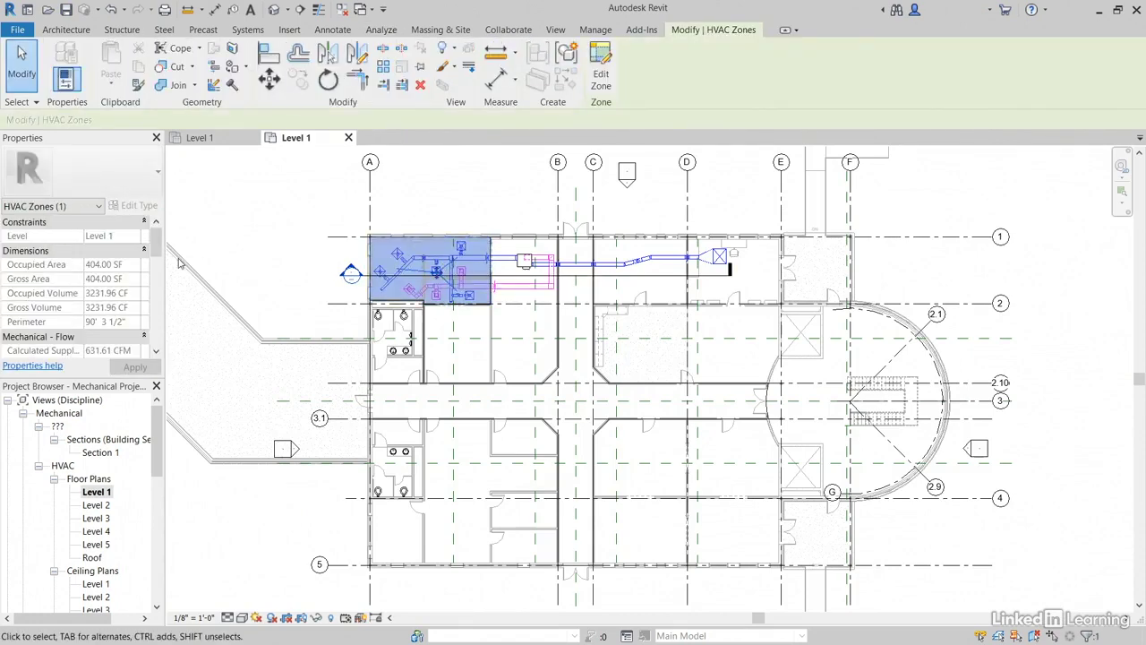
{"action": "left_click_drag", "start_coordinate": [159, 240], "coordinate": [158, 272]}
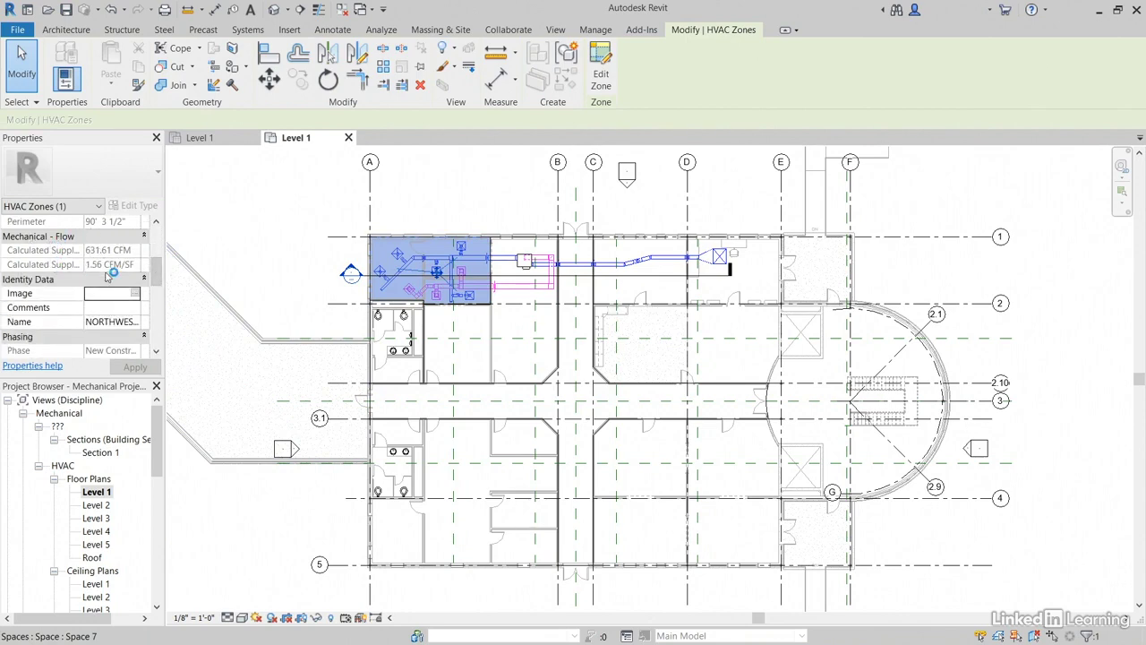
{"action": "left_click_drag", "start_coordinate": [157, 269], "coordinate": [153, 333]}
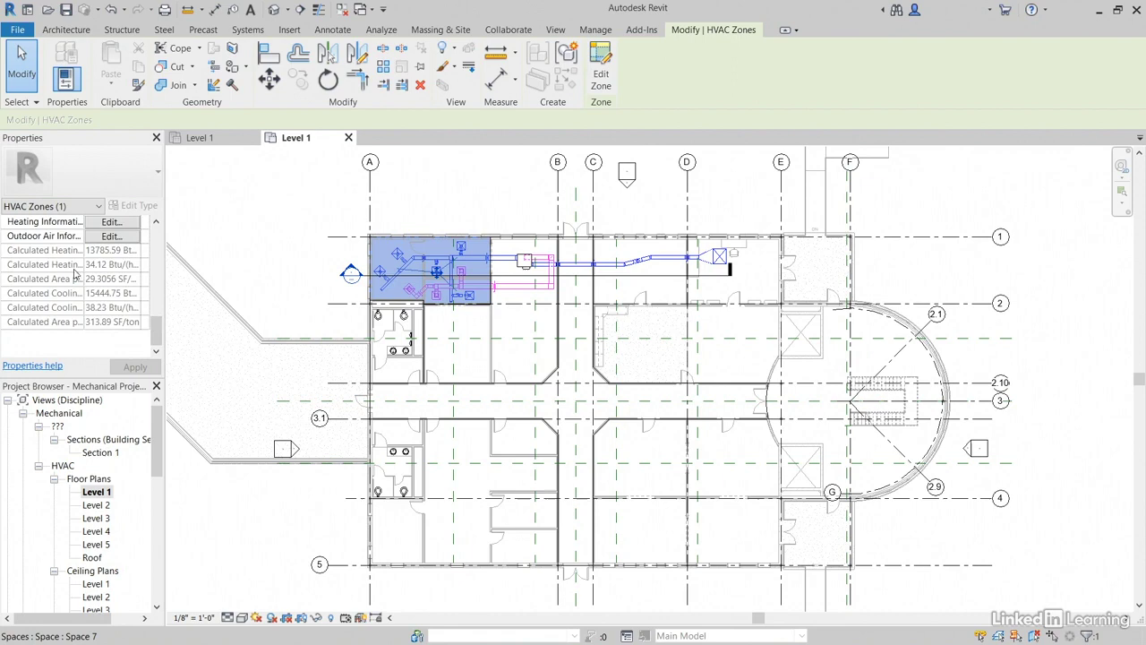
{"action": "left_click", "coordinate": [348, 240]}
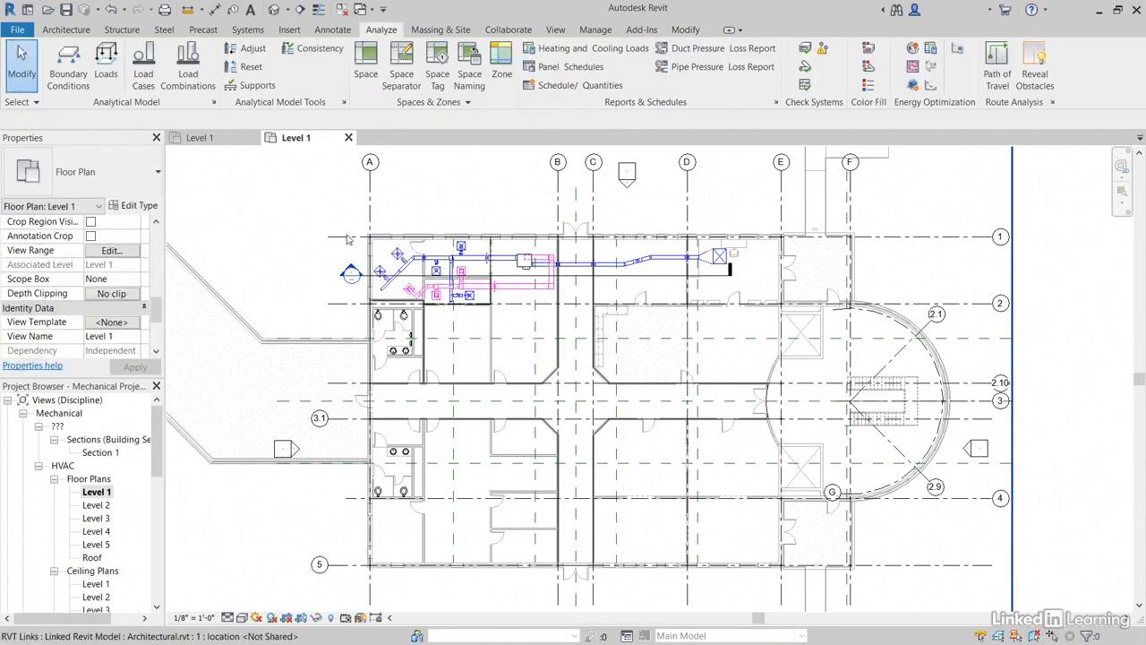